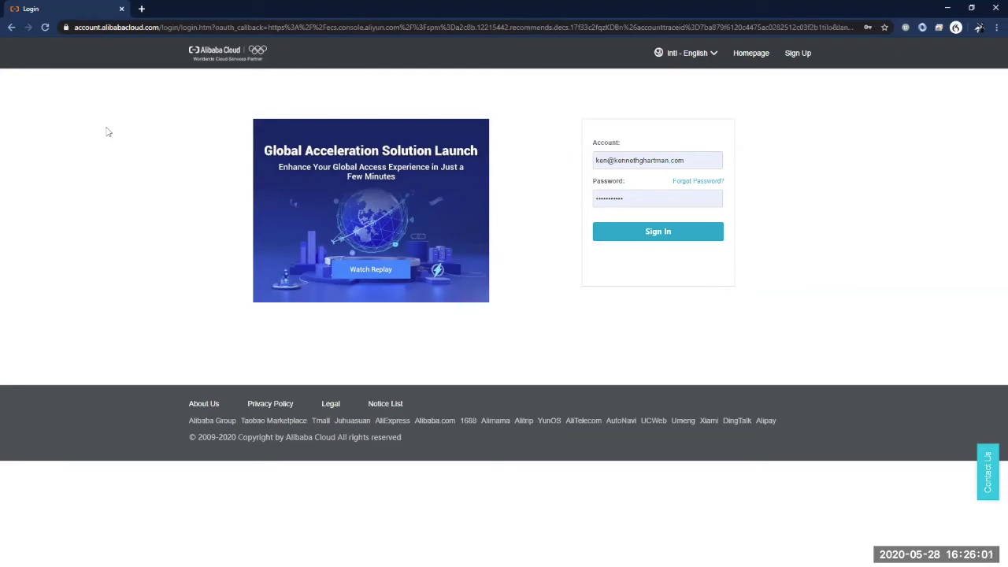
Step: Sign in and submit the 6-digit Google Authenticator code to reach the ECS overview
left_click(615, 240)
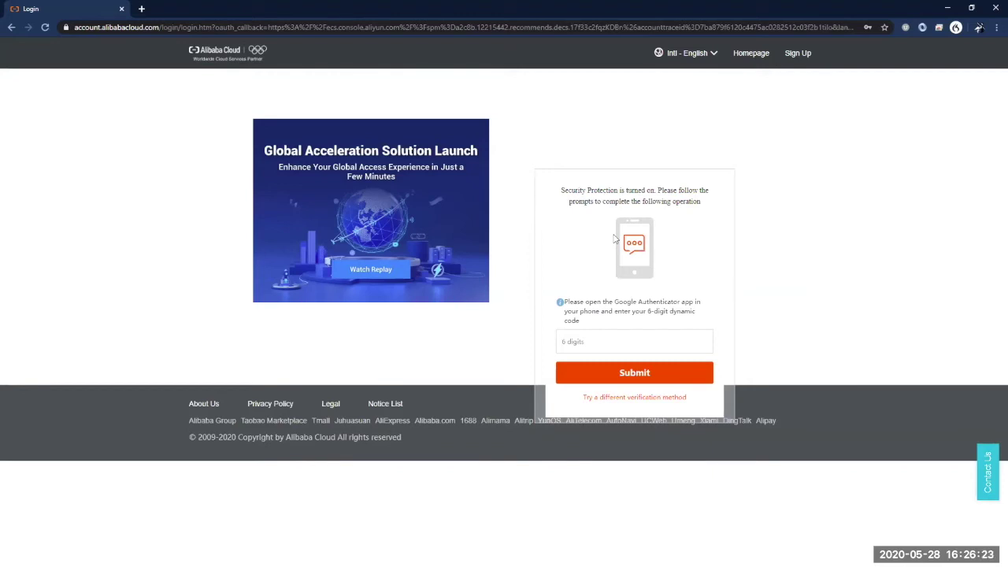
left_click(588, 341)
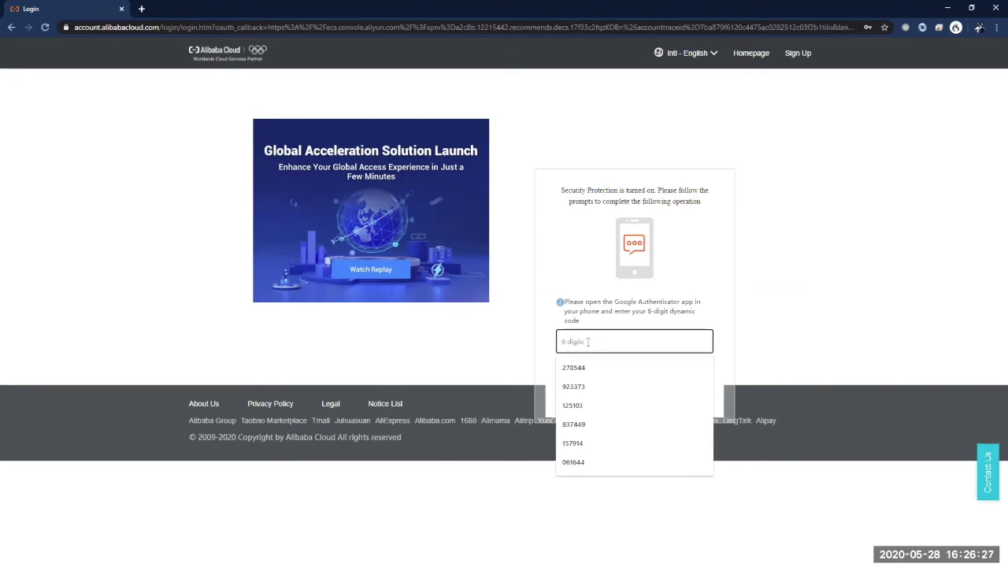
left_click(655, 378)
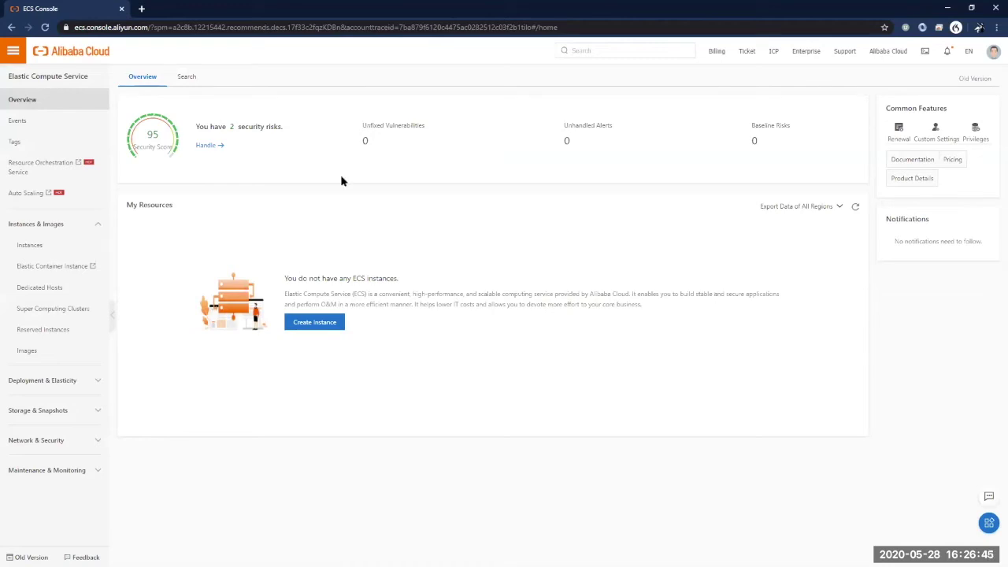
Step: Browse and close the Products flyout, then launch a Cloud Shell terminal session
left_click(12, 52)
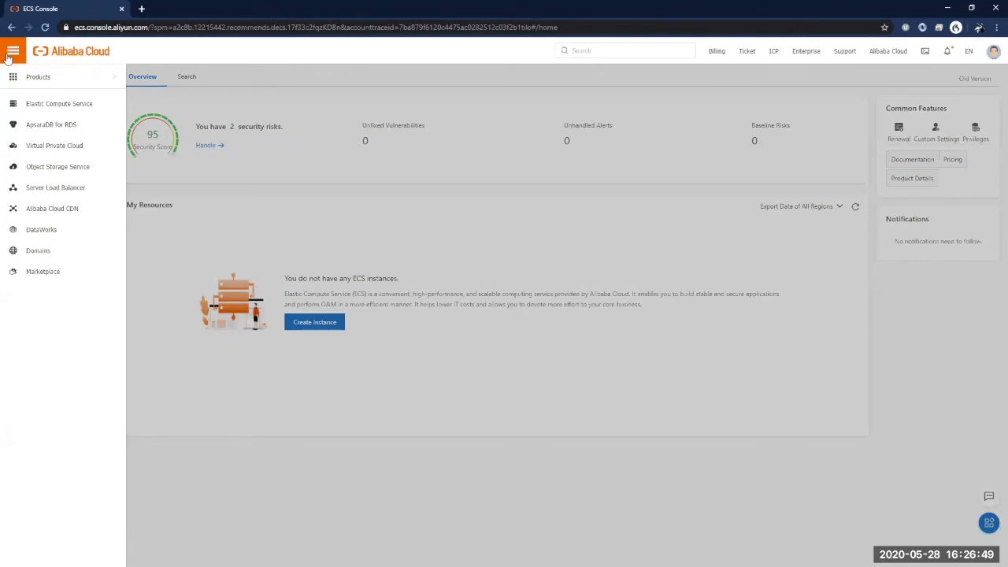
mouse_move(38, 78)
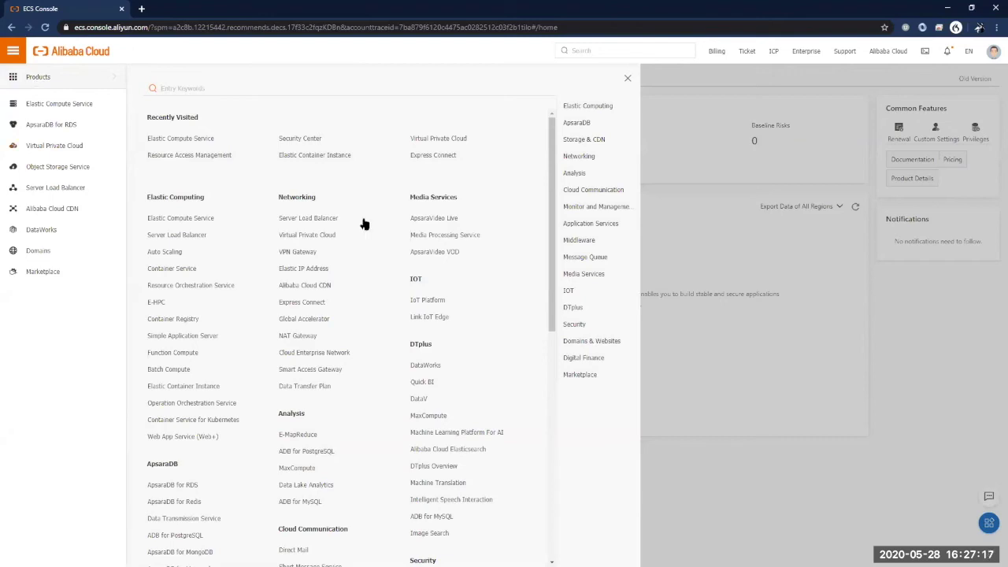
left_click_drag(549, 239, 535, 381)
scroll(534, 390, "down", 2)
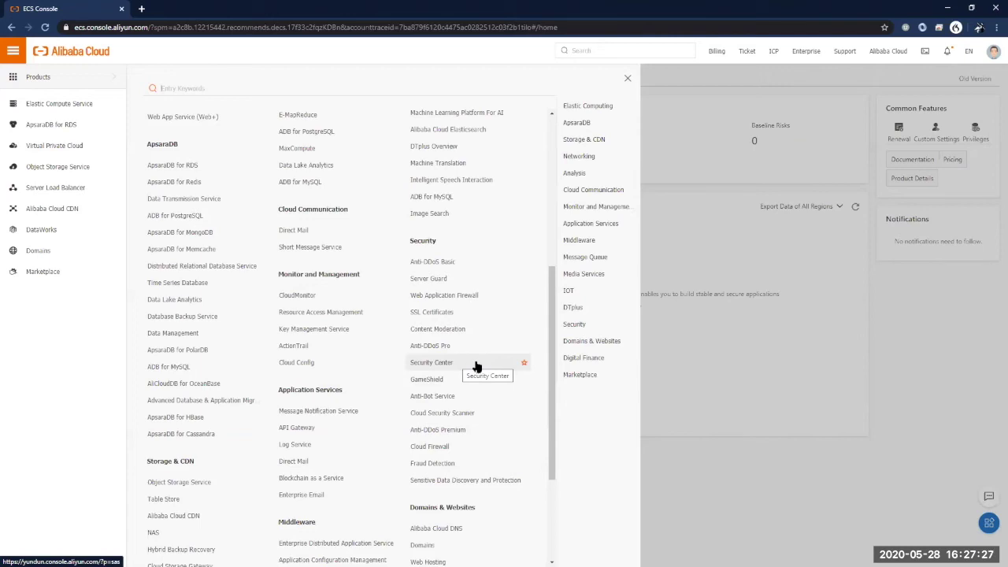
left_click(685, 159)
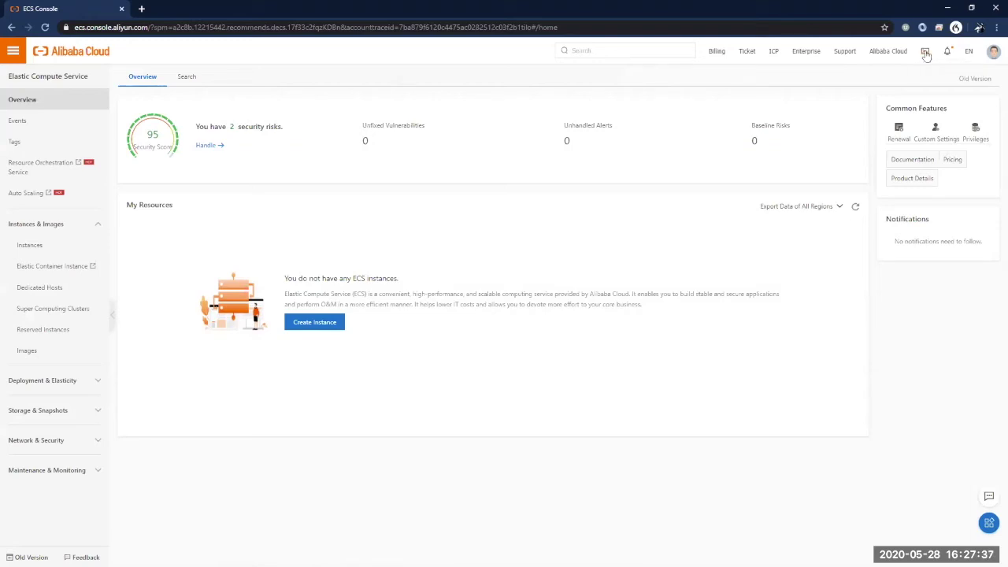
left_click(926, 53)
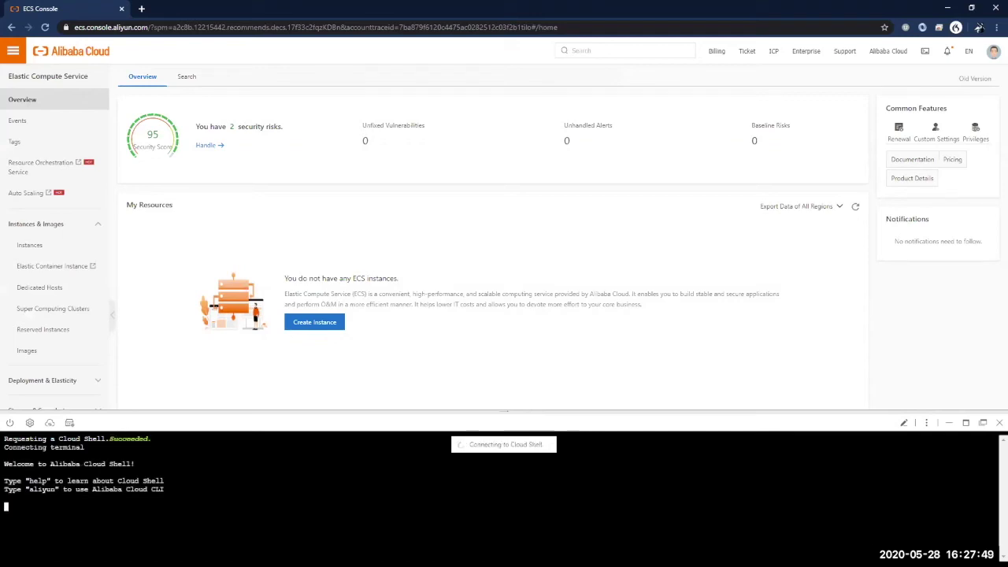
Step: Pop Cloud Shell out into a separate browser tab and close its panel on the ECS Console
left_click(982, 422)
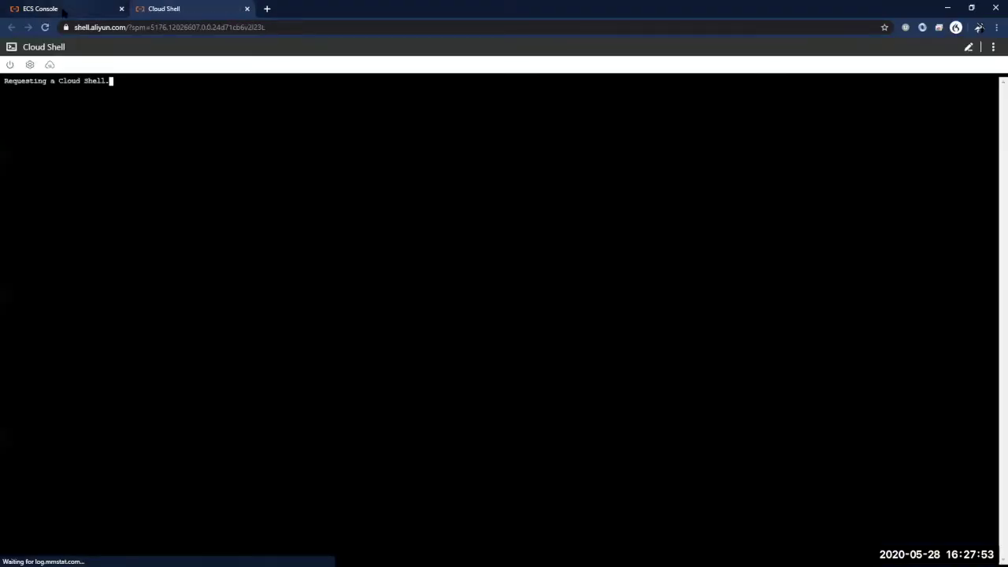
left_click(63, 9)
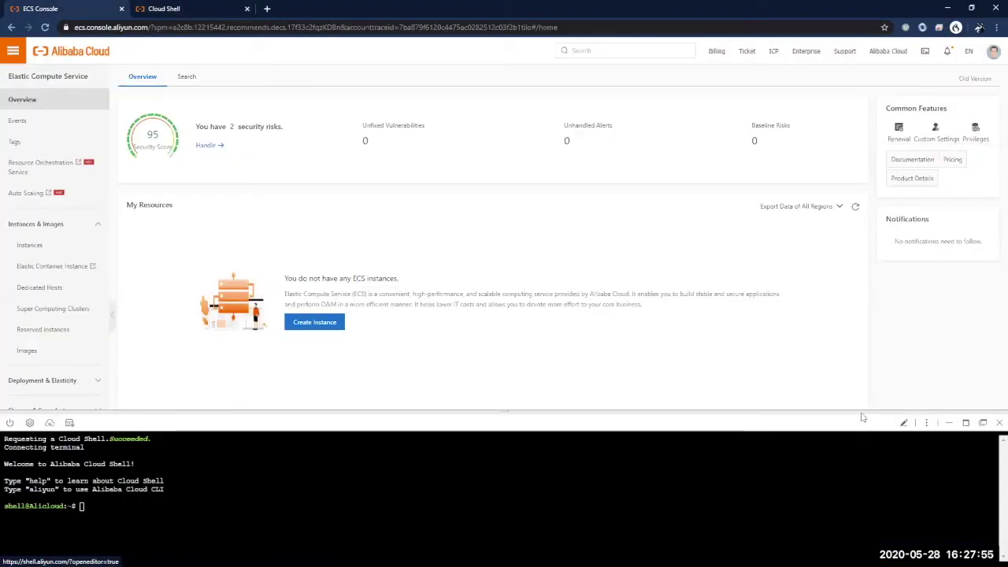
left_click(998, 423)
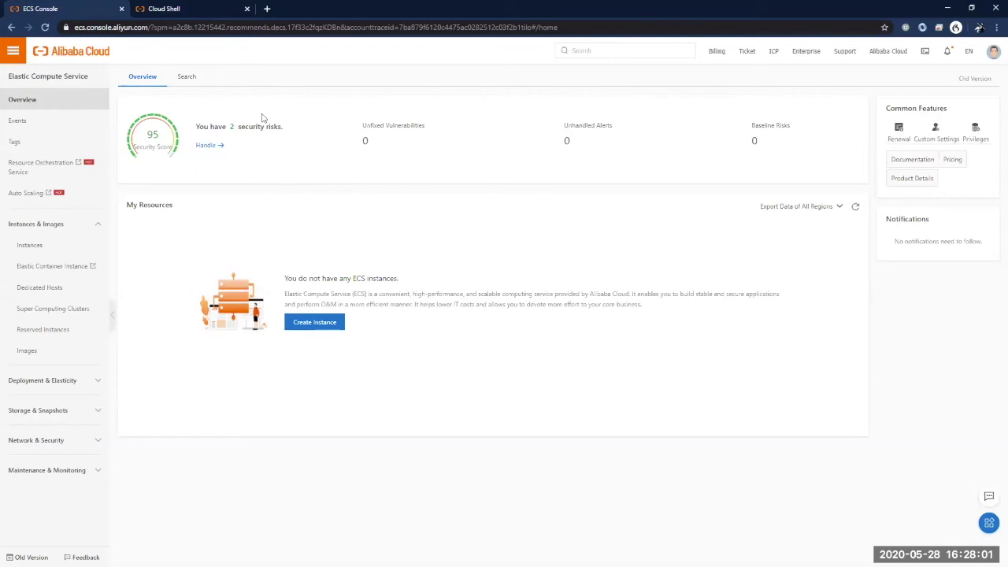
Step: Browse the Products navigation menu, then close it to stay on the ECS overview
left_click(12, 52)
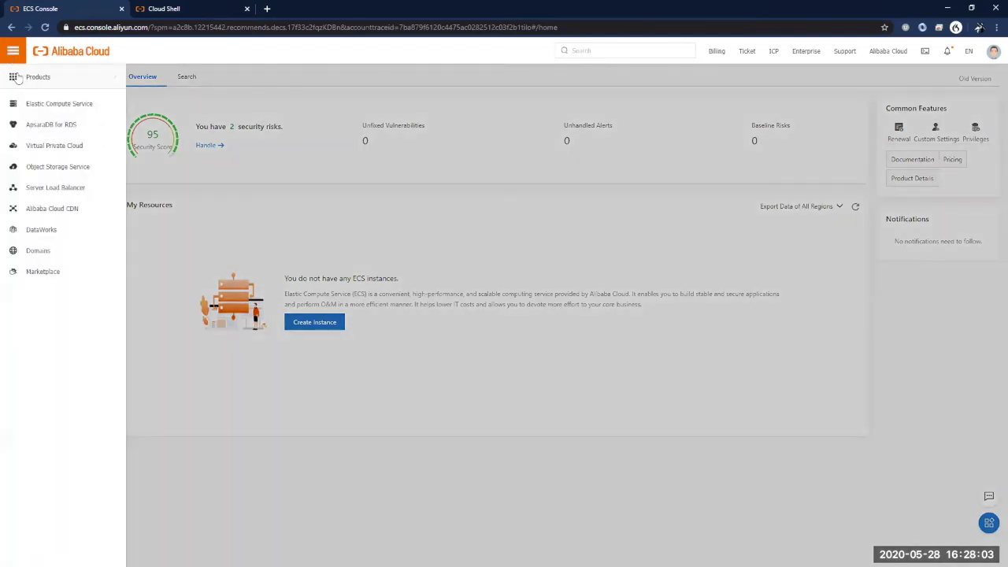
mouse_move(22, 81)
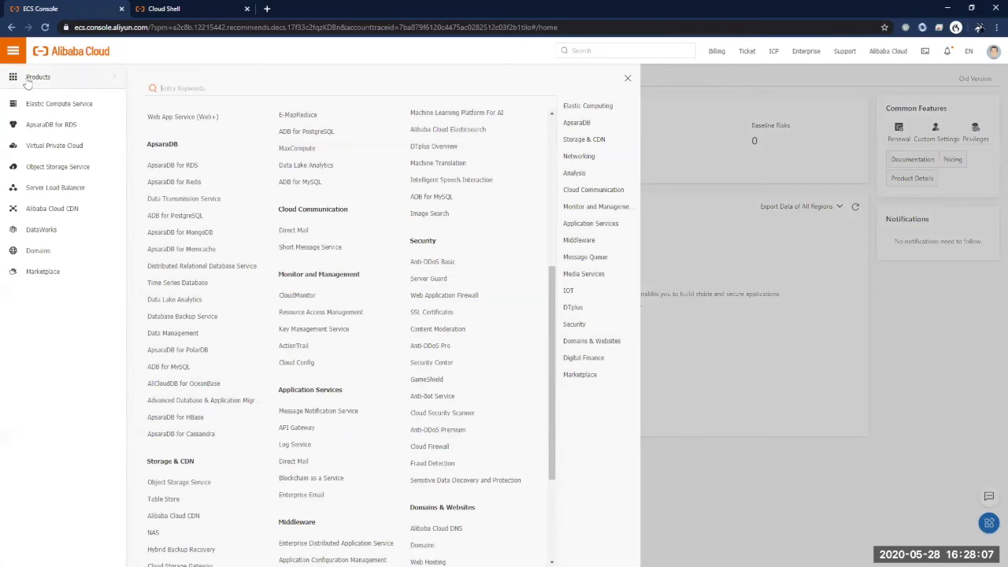
left_click(14, 52)
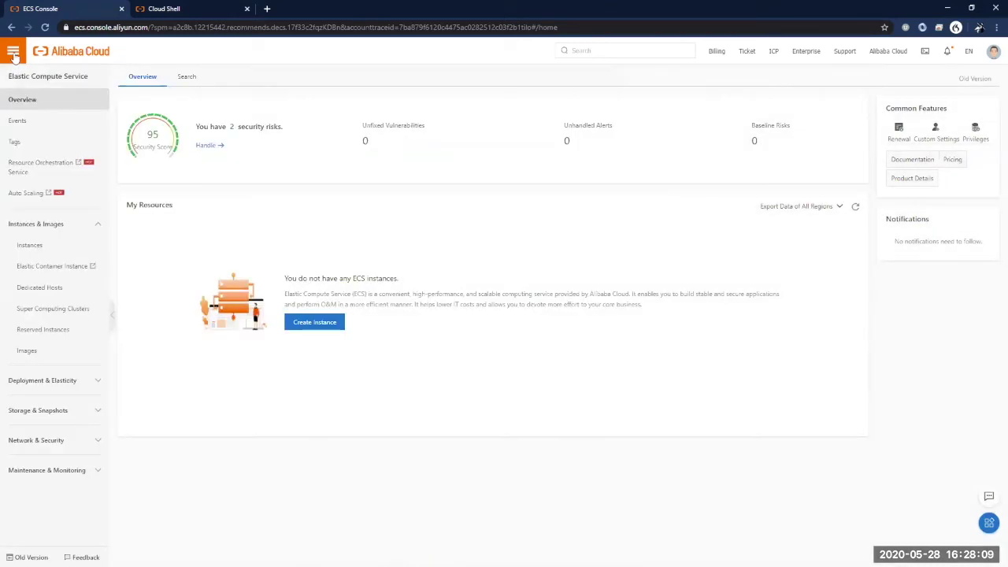
left_click(12, 52)
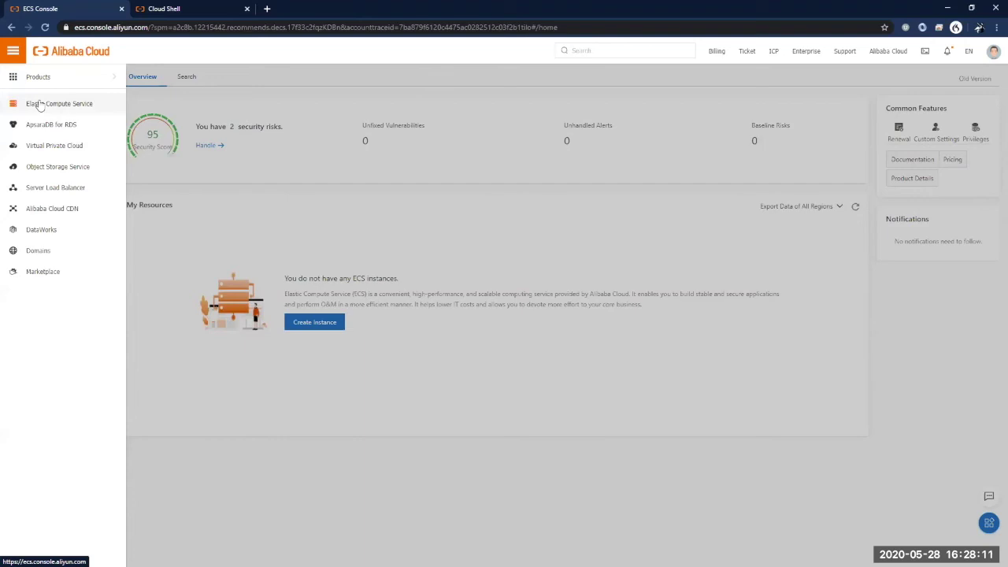
mouse_move(108, 83)
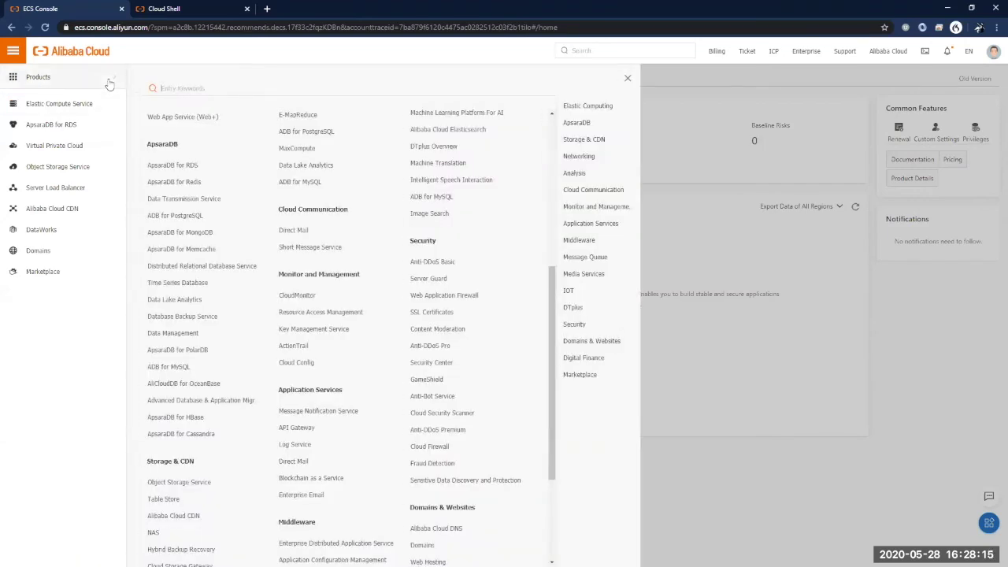
mouse_move(889, 64)
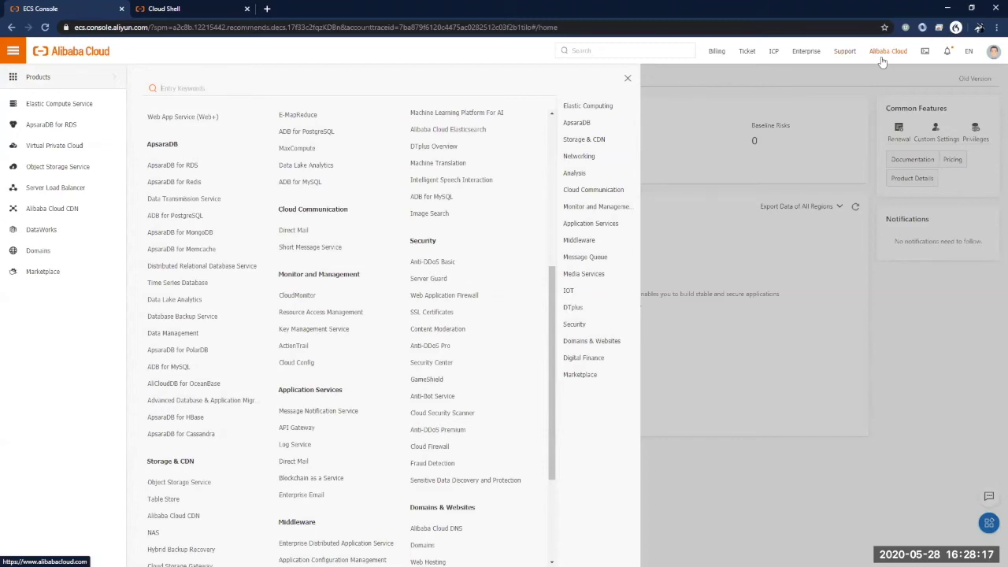
left_click(841, 71)
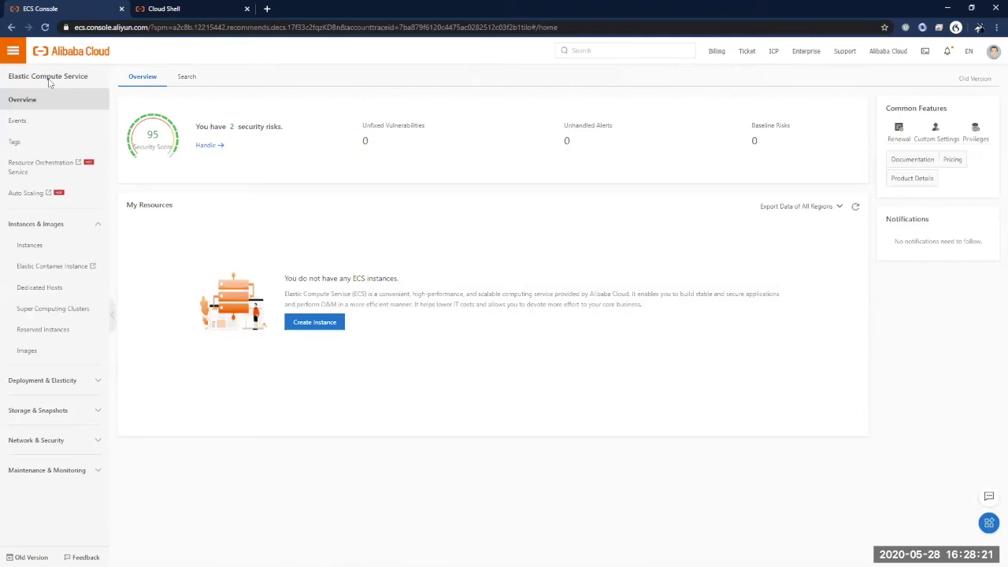
Step: Go to Console Home, then pick Resource Access Management from the Products menu's Recently Visited list
left_click(13, 52)
left_click(60, 57)
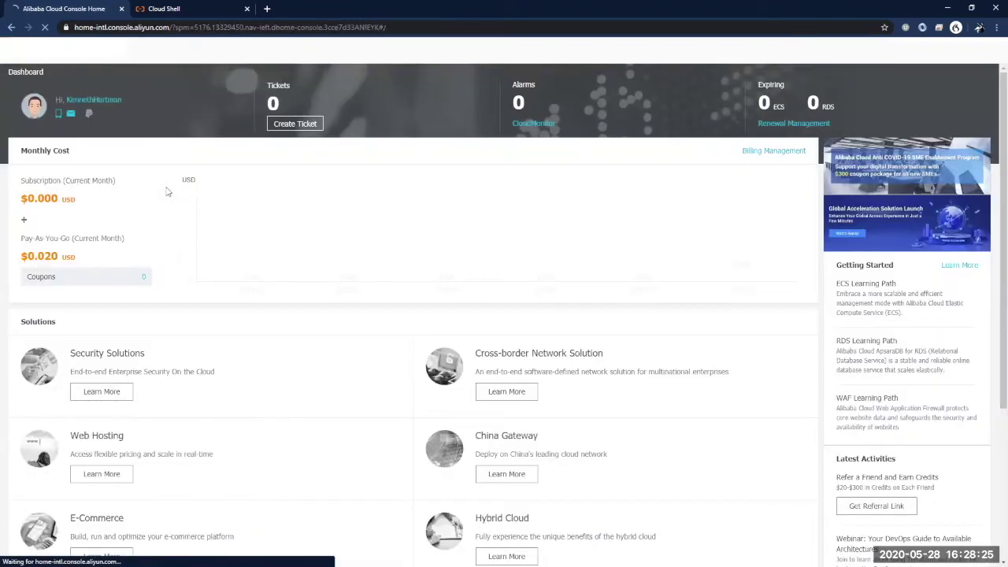
left_click(13, 56)
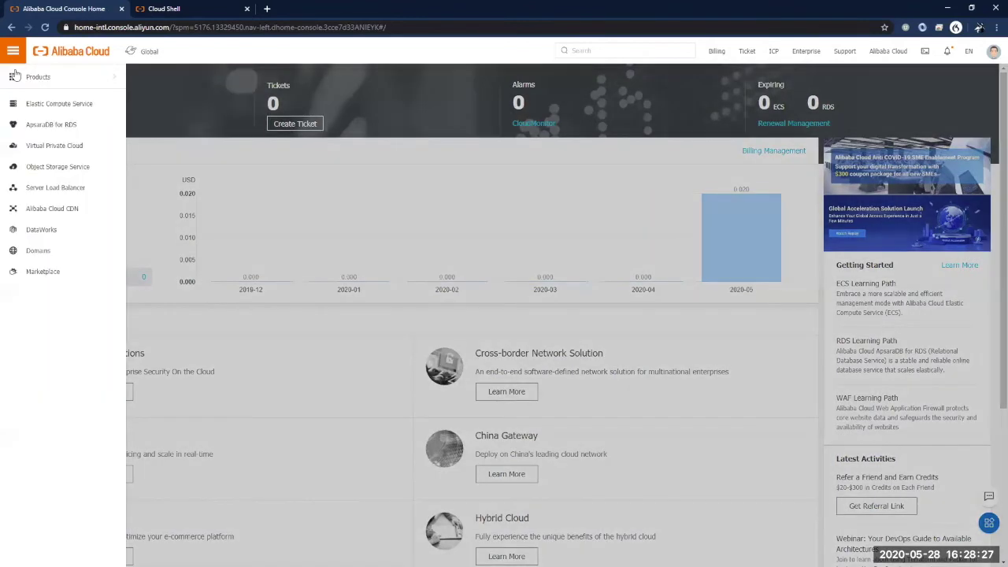
left_click(14, 77)
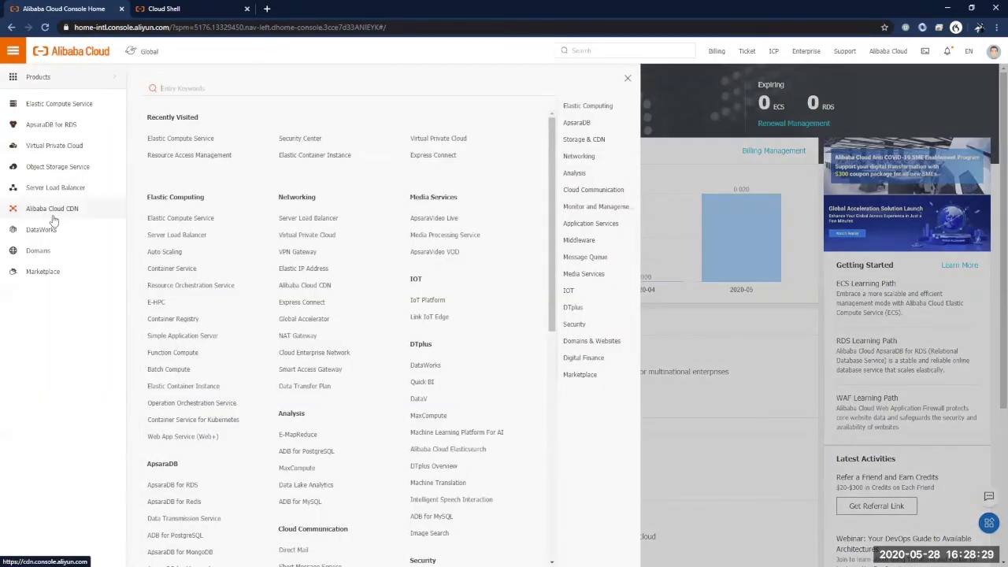
left_click(174, 159)
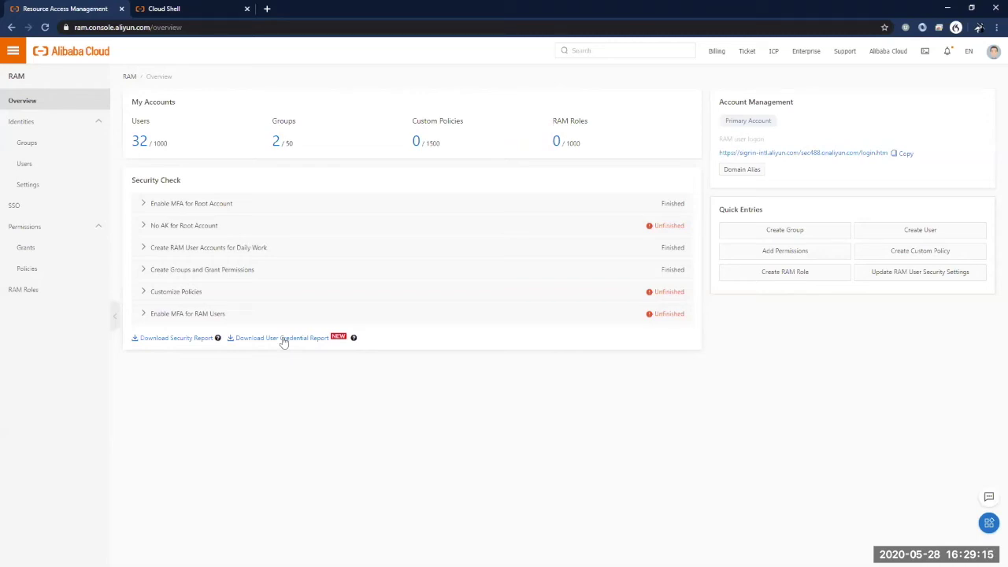
Step: Review the RAM groups, users and policies lists, then open Elastic Compute Service from Products
left_click(276, 143)
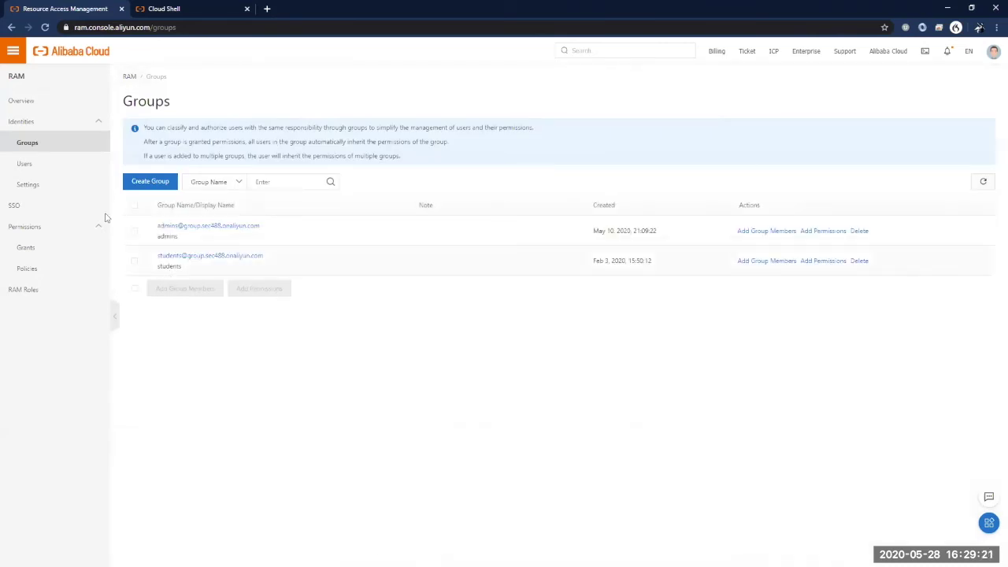
left_click(26, 166)
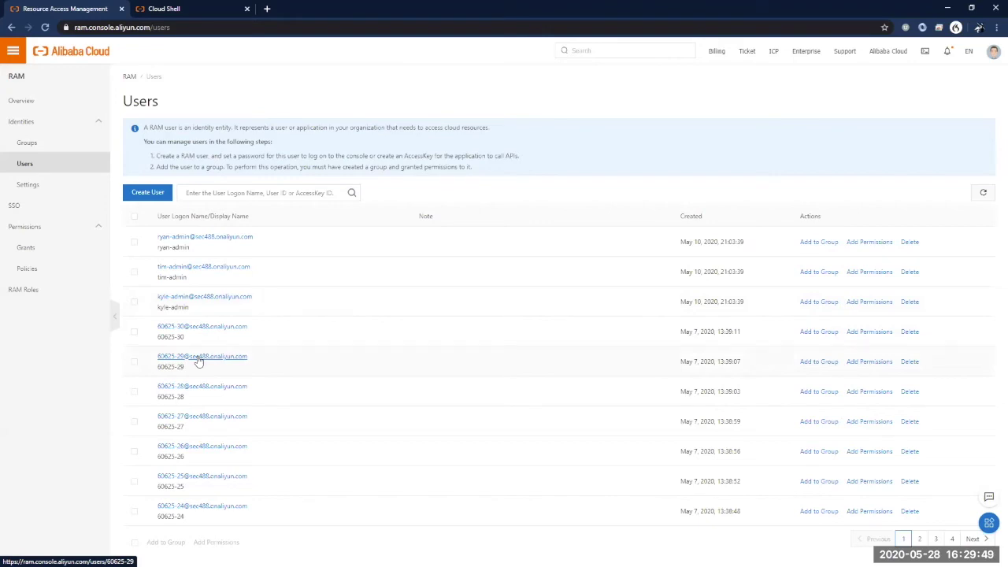
left_click(34, 270)
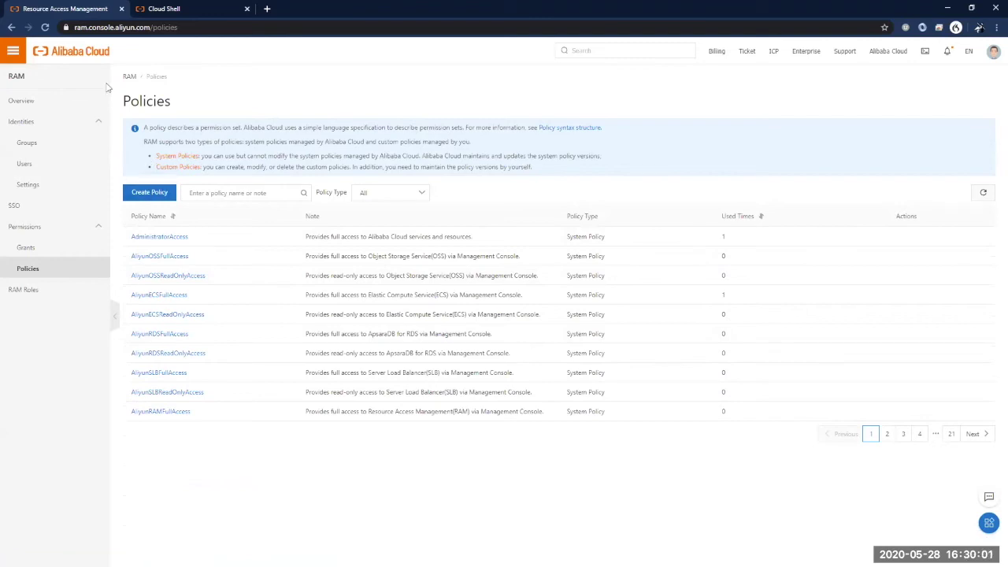
left_click(14, 51)
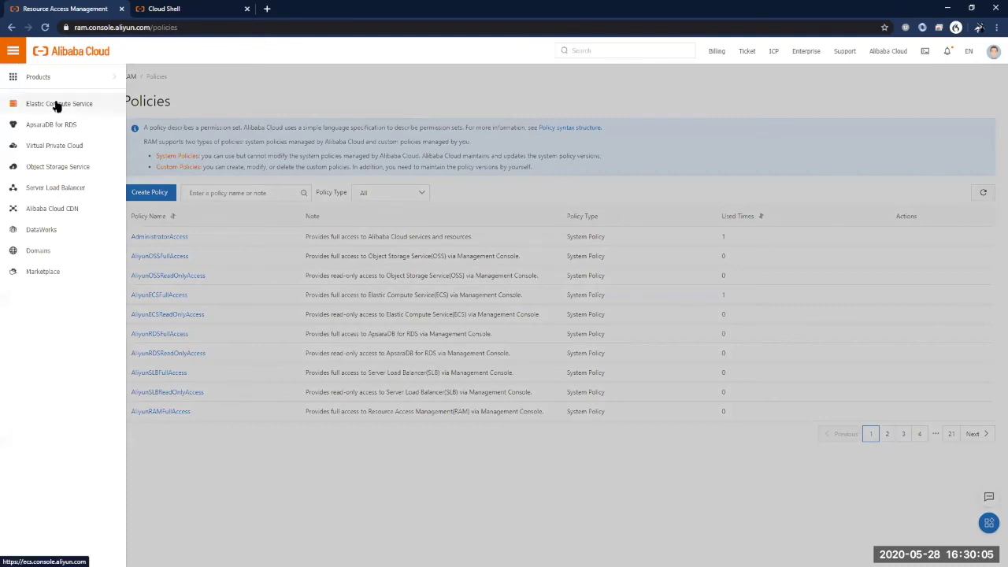
left_click(55, 105)
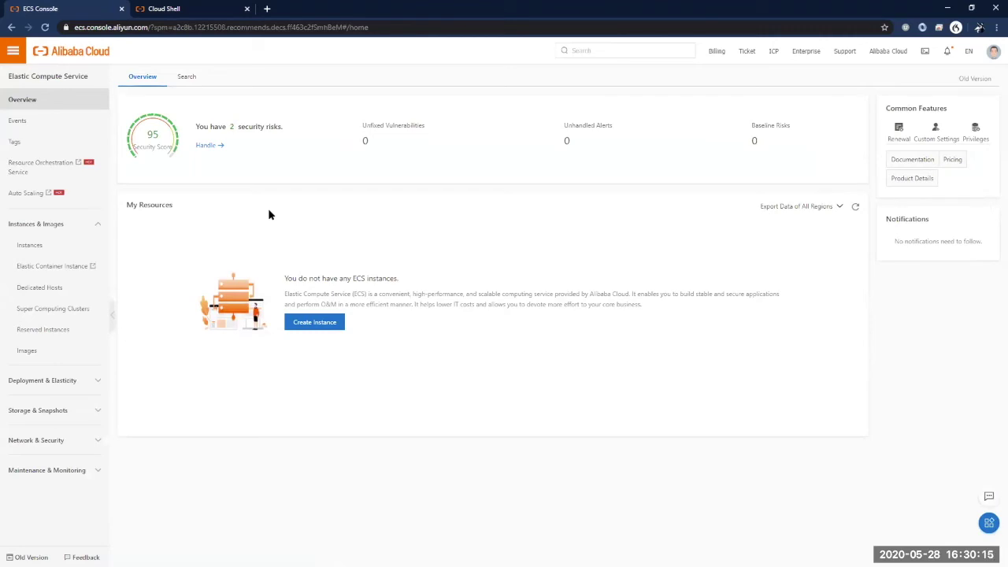
Step: Create a Pay-As-You-Go instance in China (Qingdao) and continue toward Networking
left_click(323, 324)
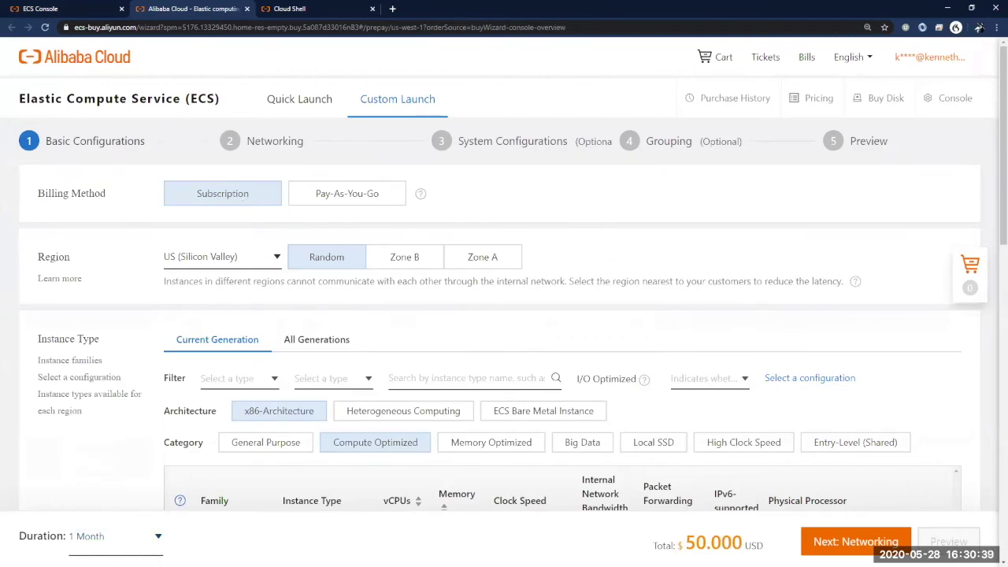
left_click(341, 198)
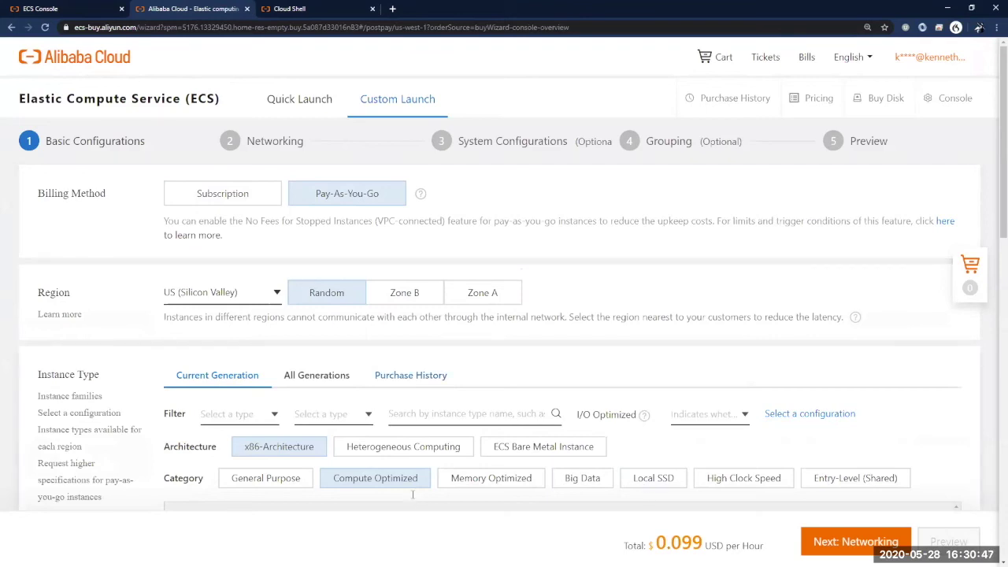
left_click(272, 293)
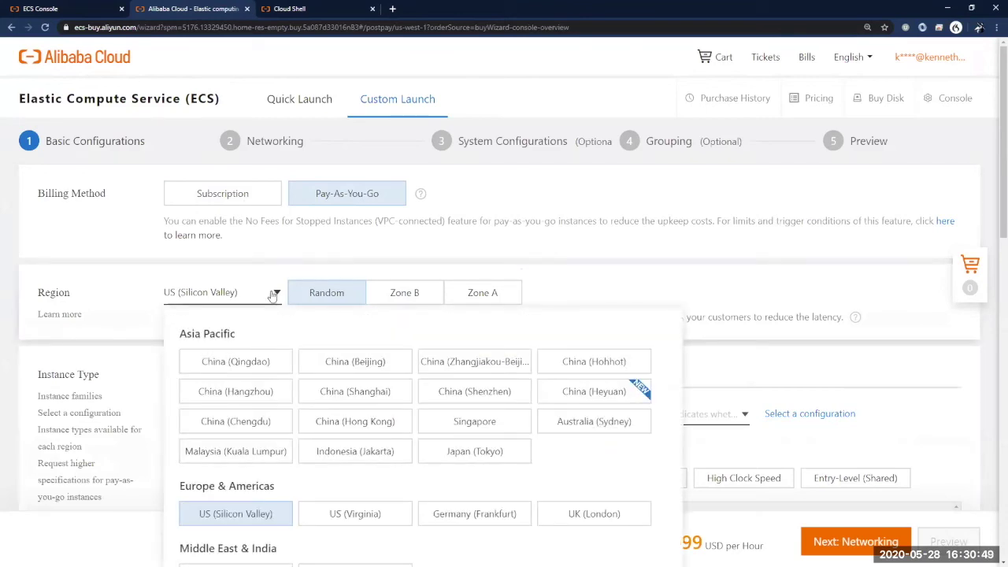
left_click(251, 364)
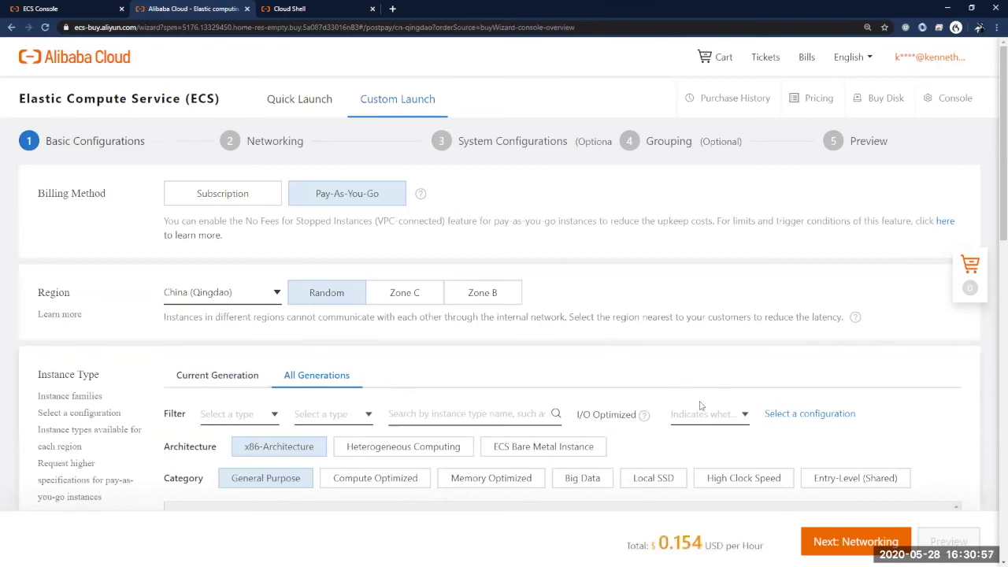
left_click(845, 544)
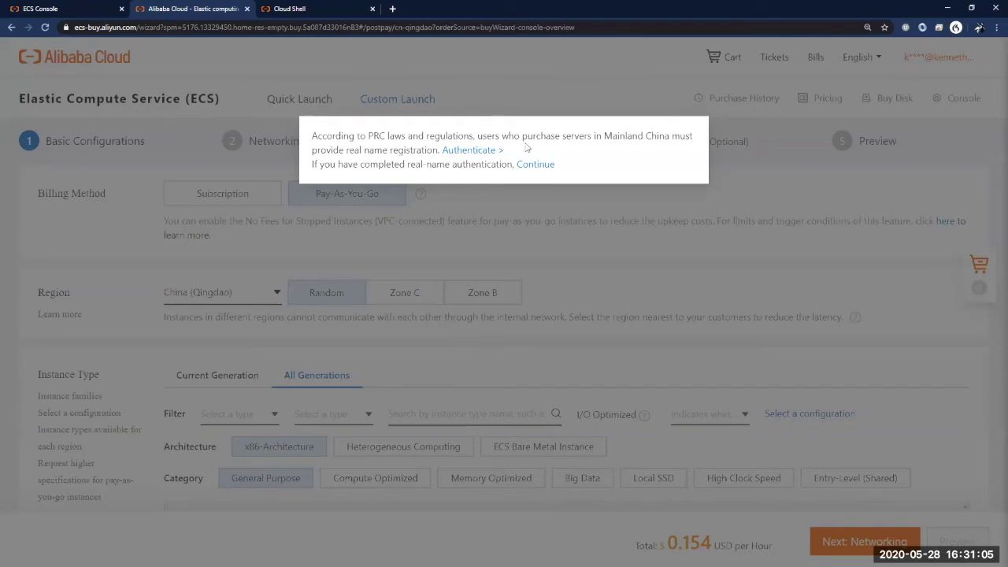
Step: Open the Real-name Registration form and keep Passport as the certification type, leaving it unfilled
left_click(474, 151)
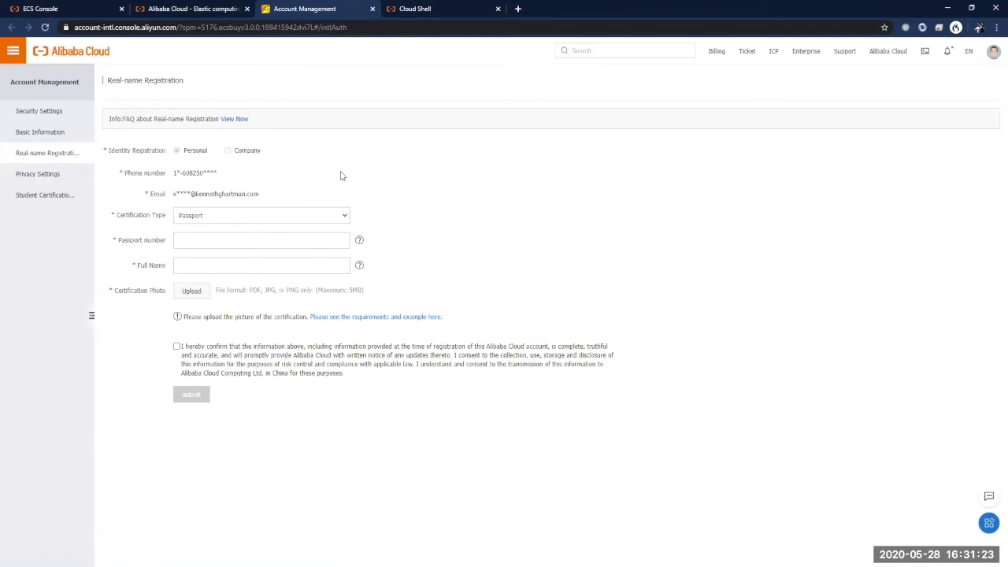
left_click(309, 220)
left_click(395, 188)
left_click(262, 239)
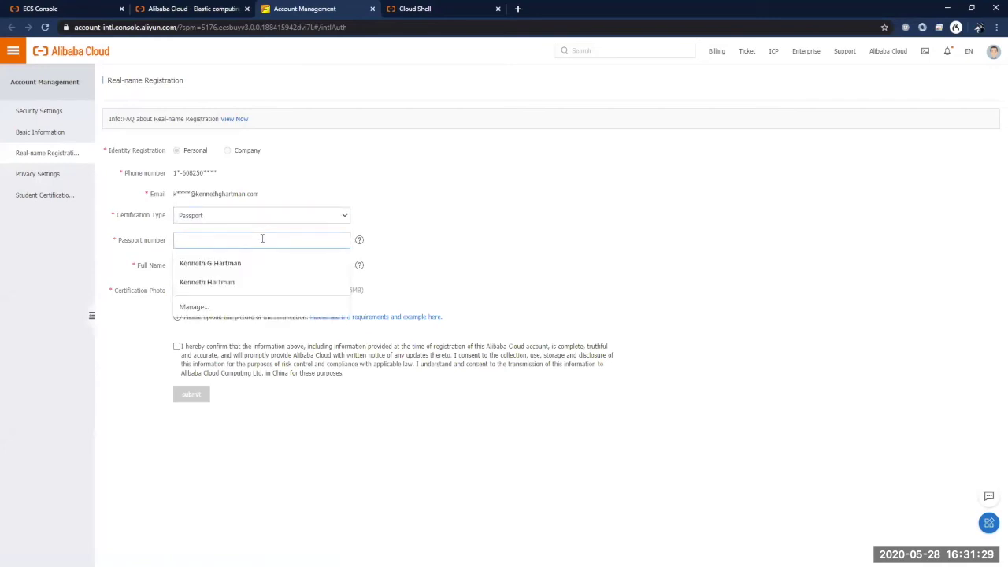
left_click(420, 260)
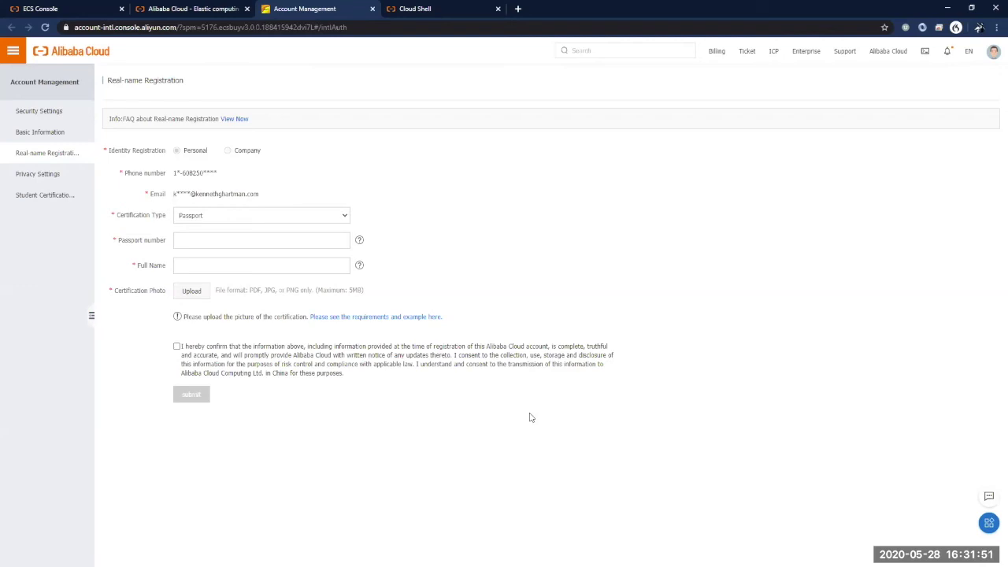
Step: Return to Elastic Compute Service and start a new Custom Launch instance
left_click(12, 49)
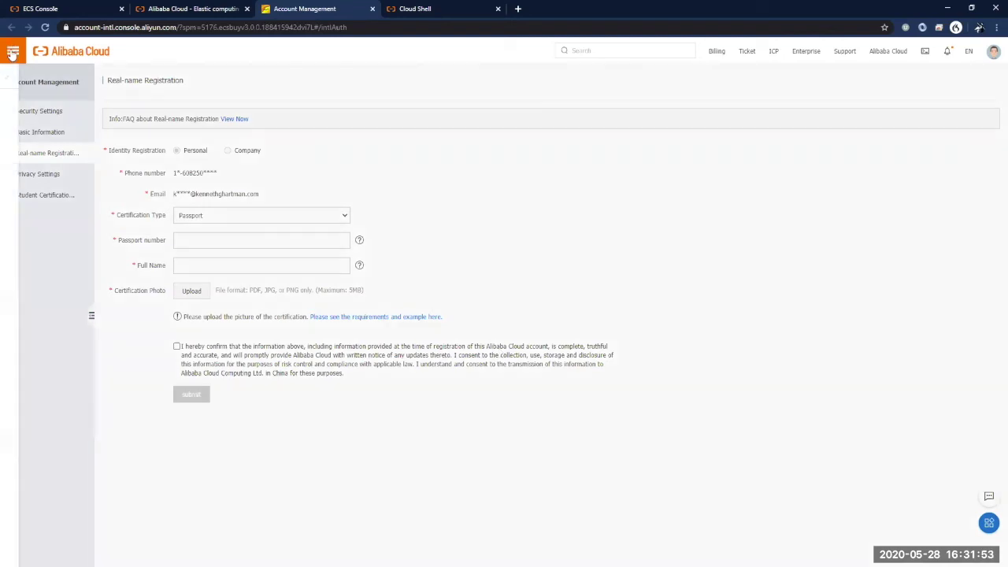
left_click(50, 106)
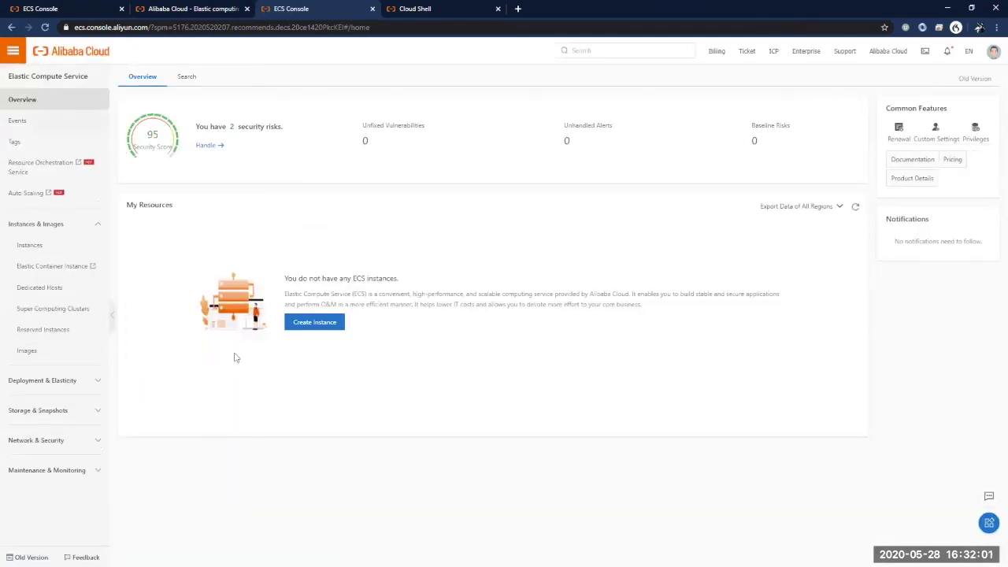
left_click(304, 322)
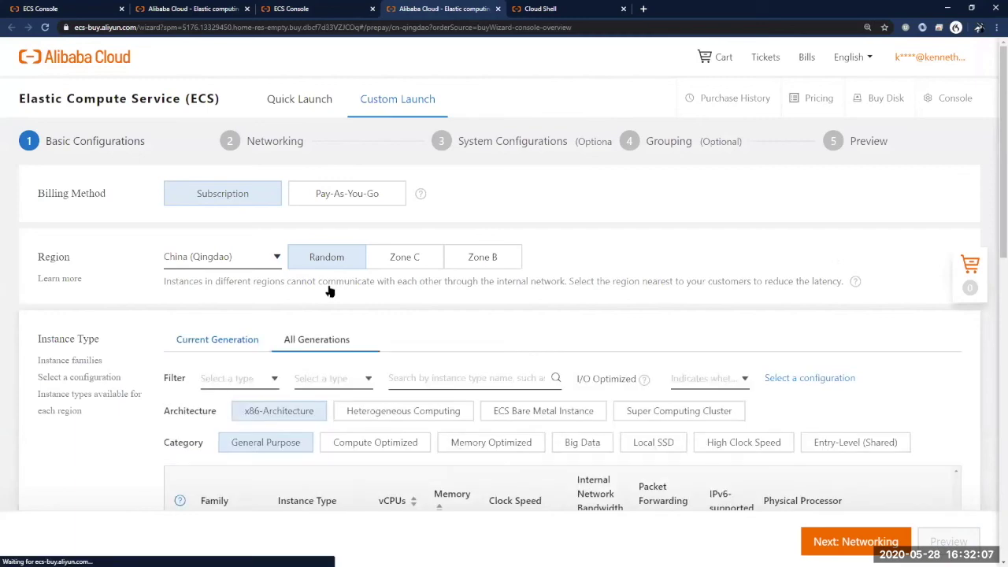
Step: Set region to US (Silicon Valley) and select Entry-Level (Shared) ecs.t5-lc2m1.nano at 5.330 USD/month
left_click(268, 258)
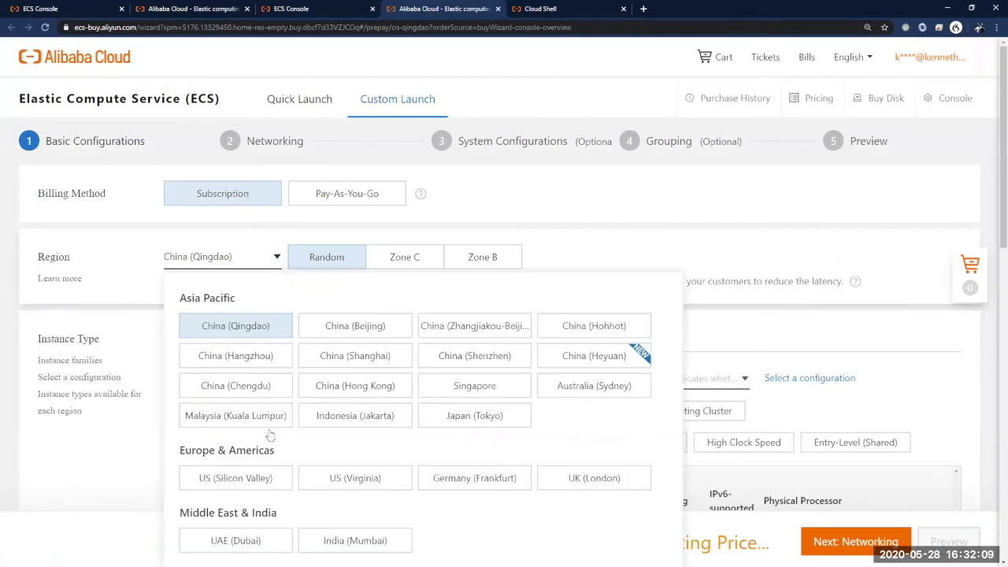
left_click(238, 478)
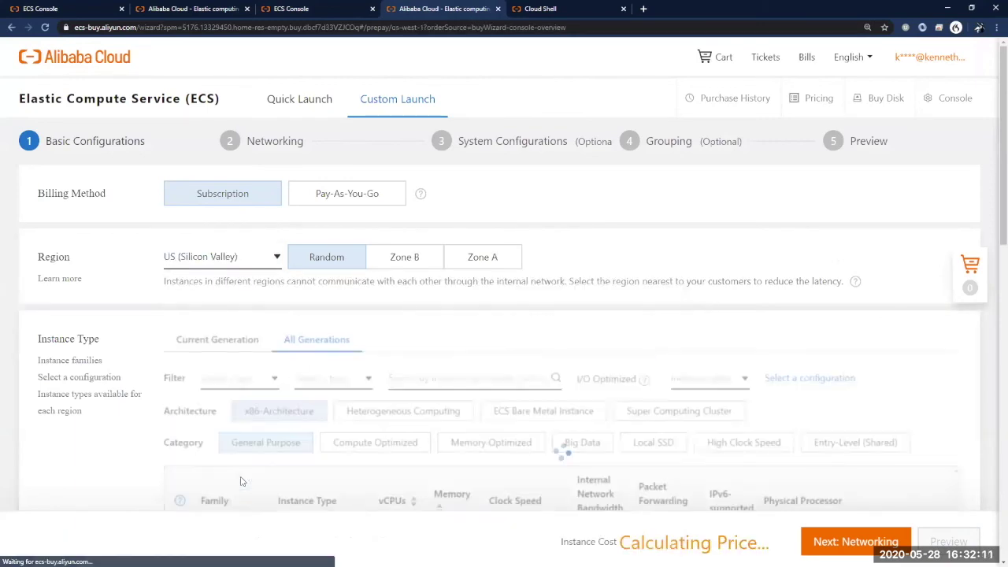
mouse_move(643, 379)
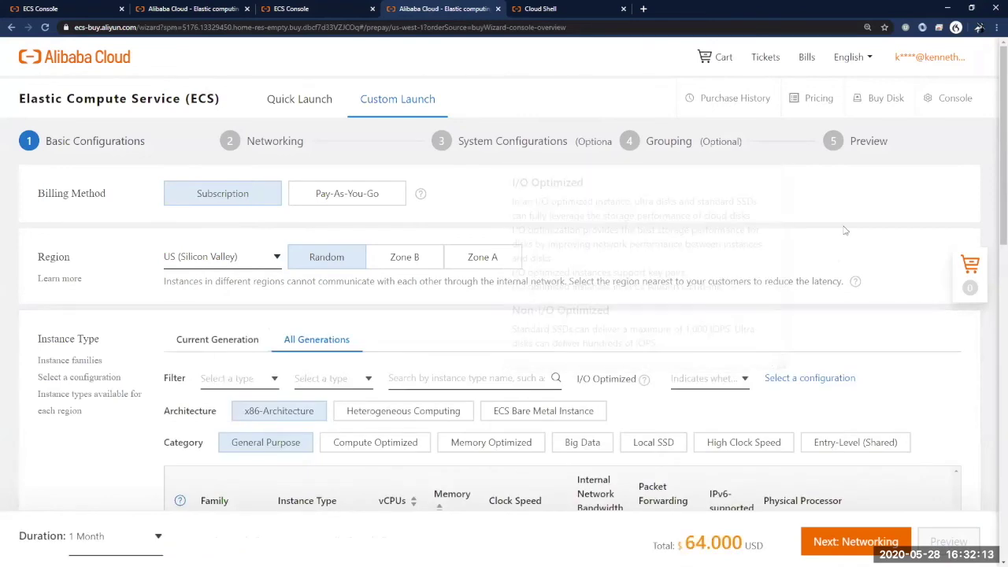
left_click(856, 444)
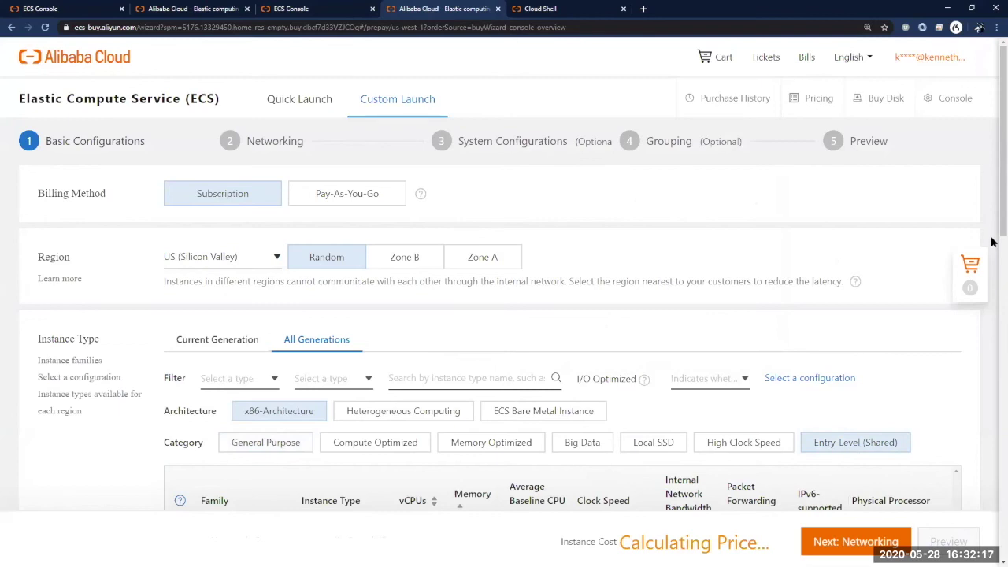
scroll(992, 251, "down", 1)
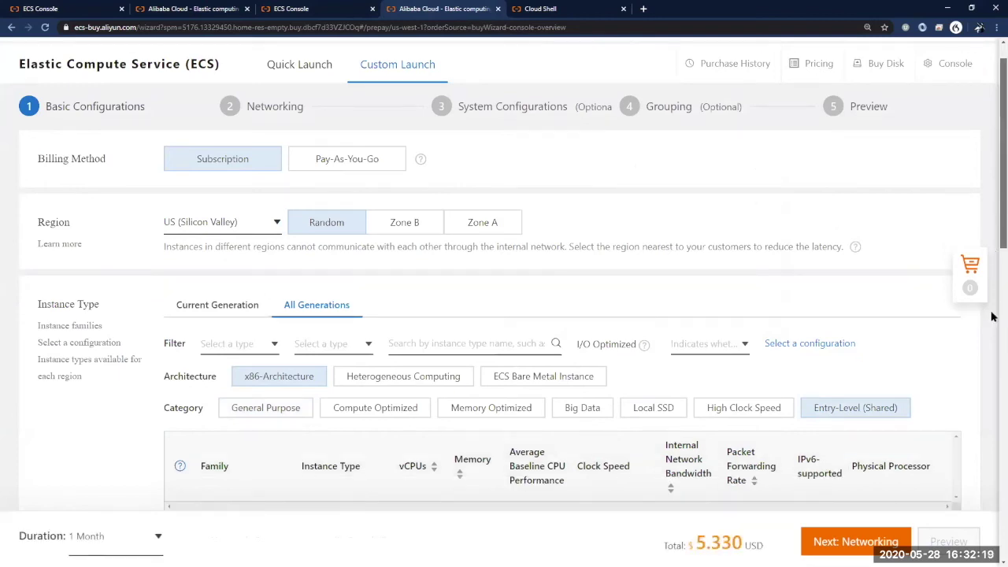
scroll(992, 317, "down", 3)
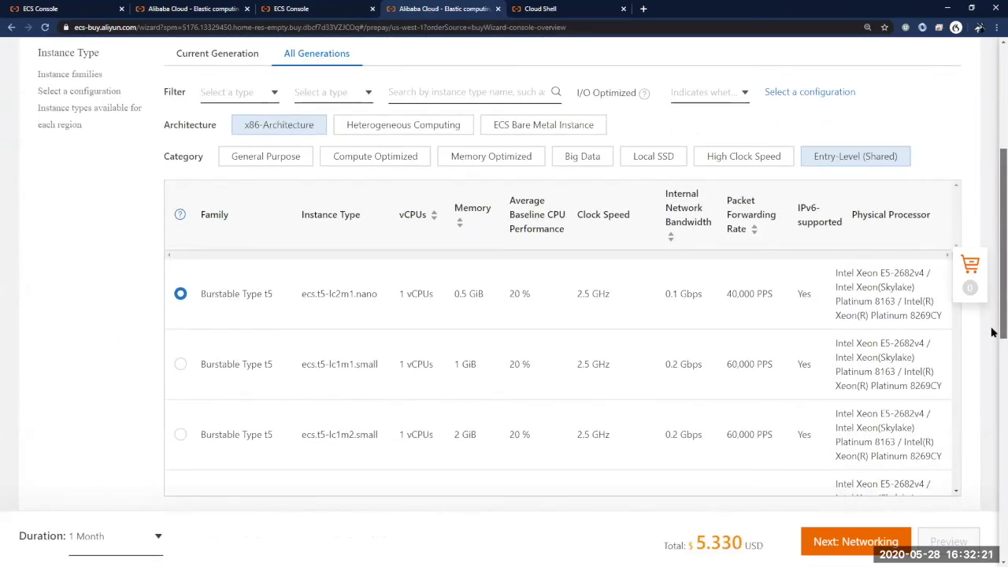
scroll(992, 329, "down", 1)
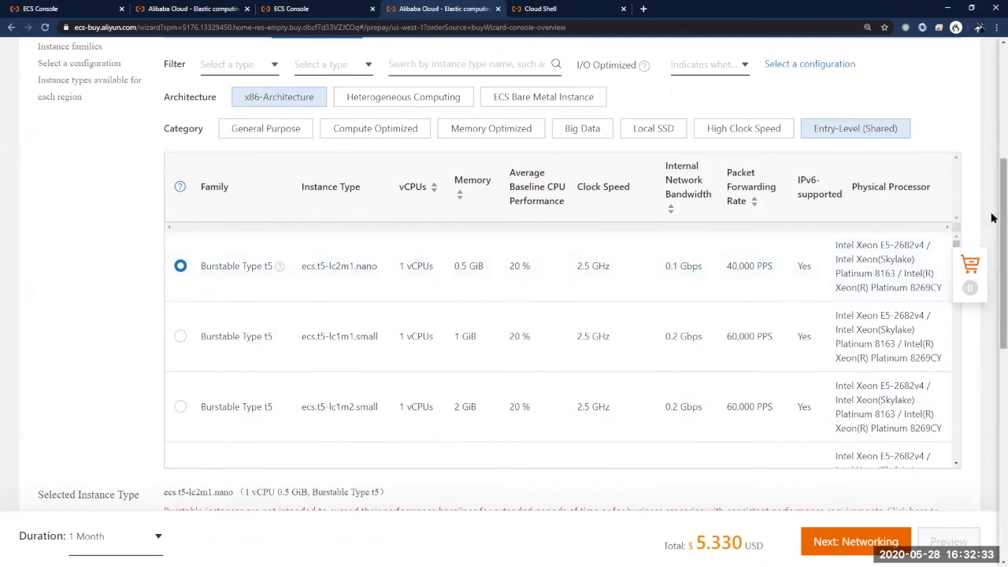
scroll(974, 140, "up", 3)
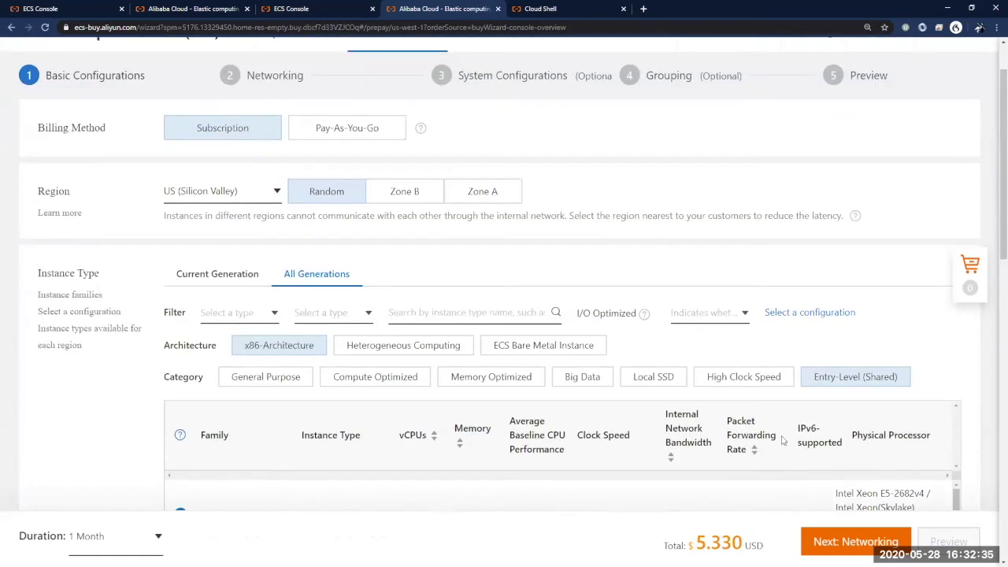
Step: Switch billing to Pay-As-You-Go so ecs.t5-lc2m1.nano costs 0.011 USD per hour
left_click(350, 129)
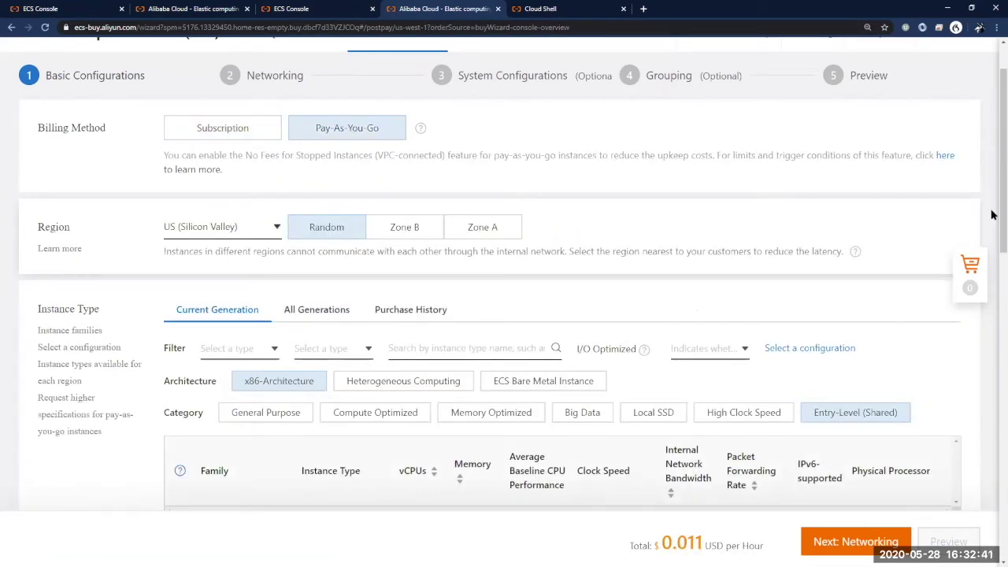
scroll(992, 218, "down", 1)
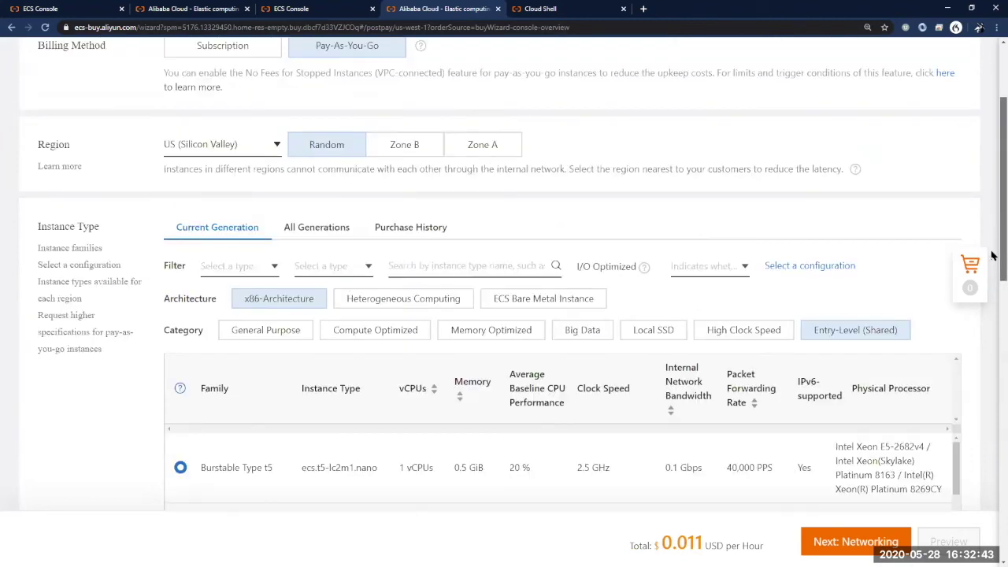
scroll(992, 260, "down", 1)
scroll(990, 310, "down", 1)
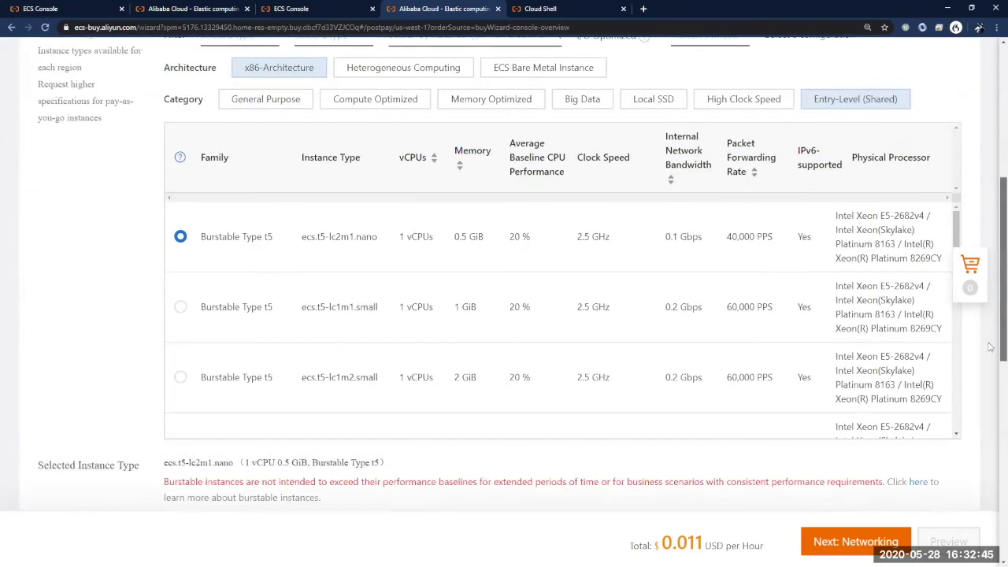
scroll(989, 346, "down", 2)
scroll(987, 378, "down", 3)
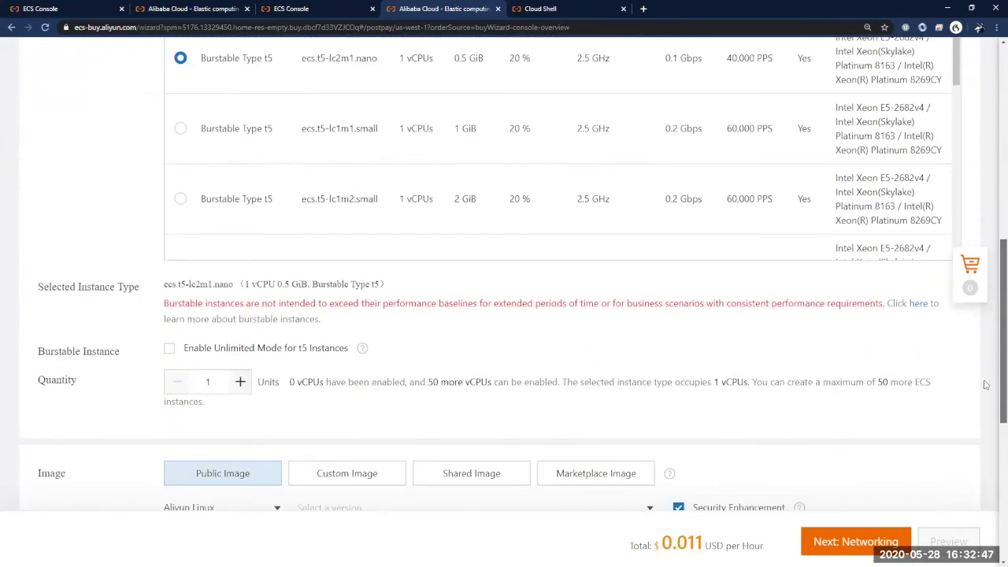
scroll(988, 449, "down", 1)
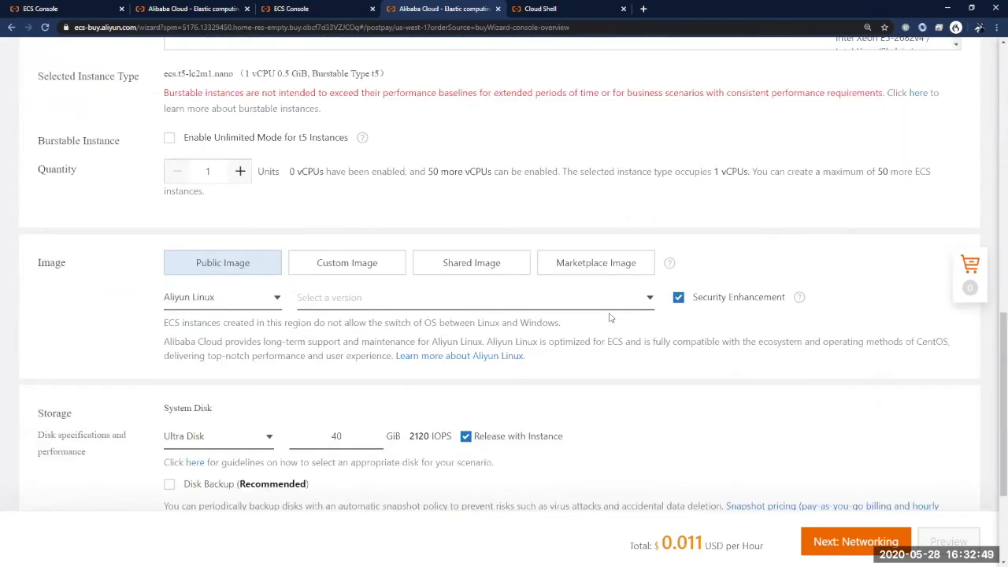
Step: Choose the Aliyun Linux 2.1903 LTS 64-bit public image
left_click(277, 298)
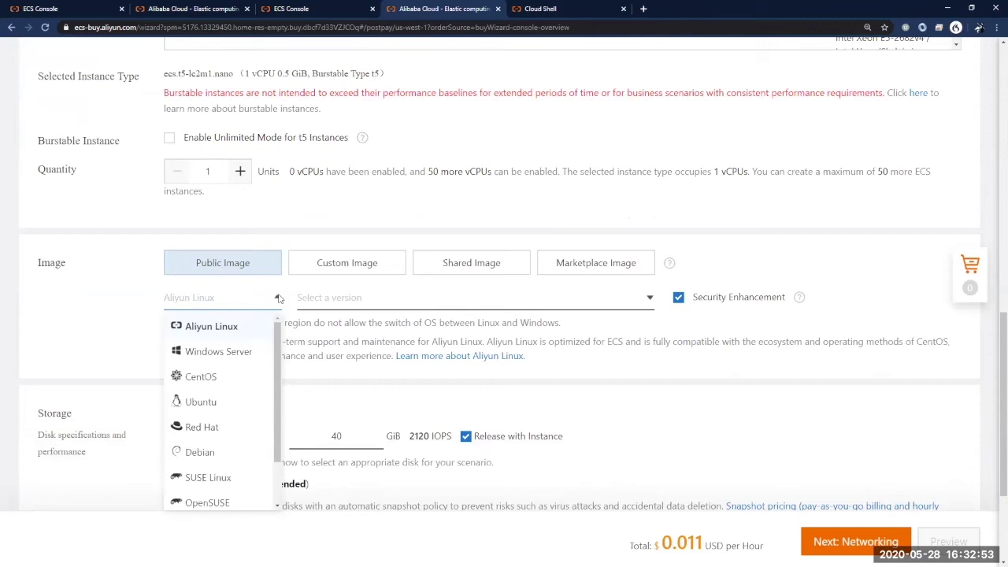
left_click(228, 331)
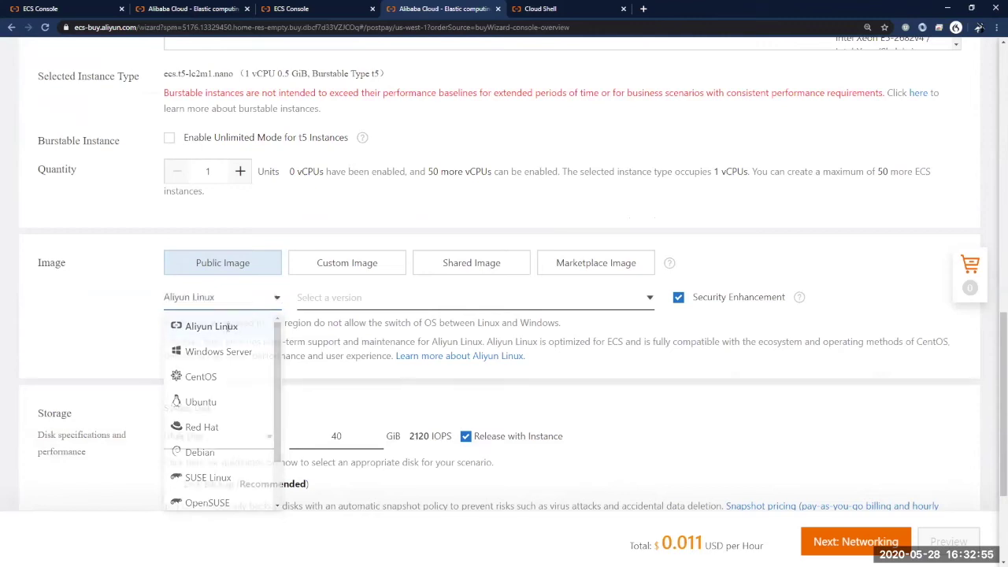
left_click(315, 298)
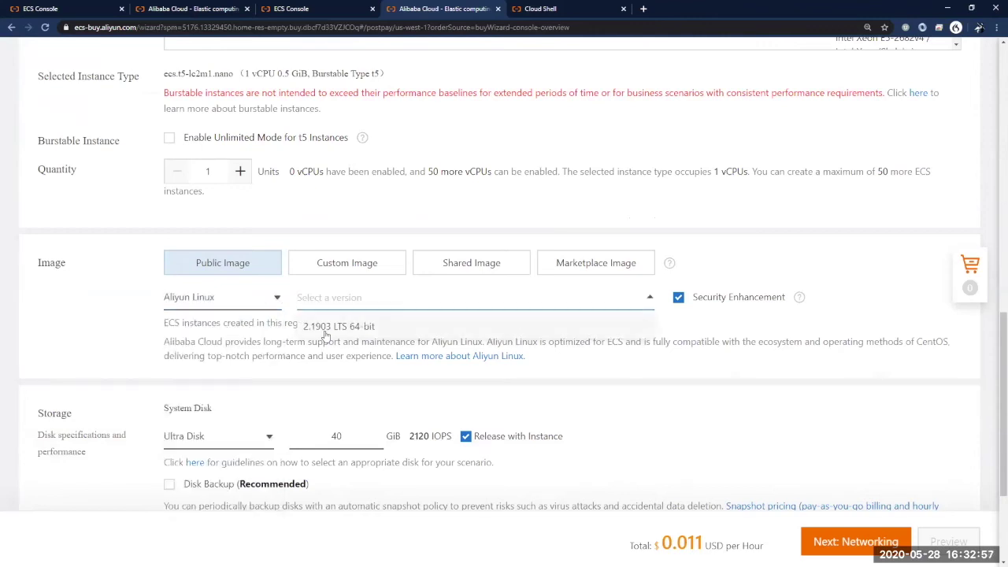
left_click(325, 332)
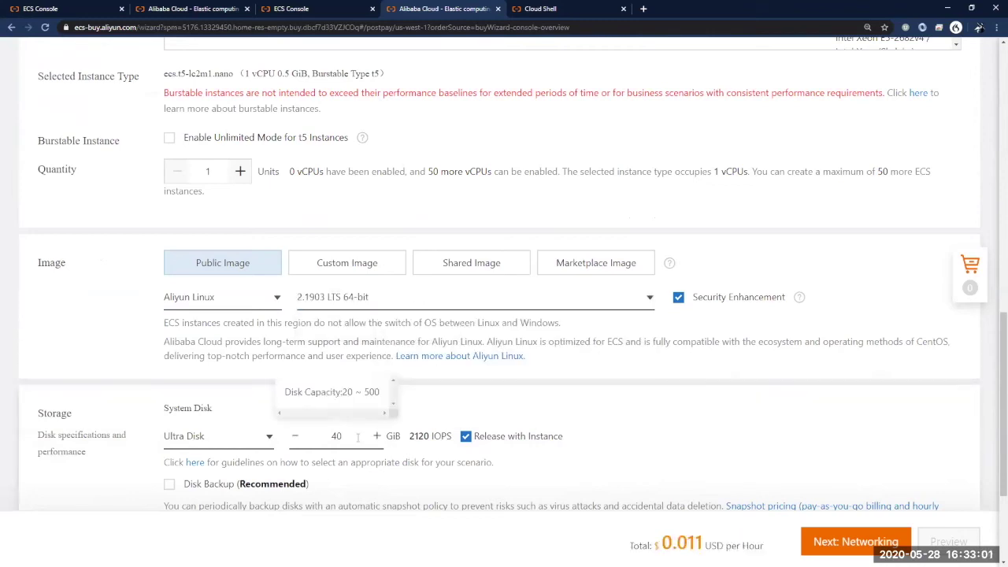
Step: Shrink the Ultra Disk system disk from 40 to 20 GiB
double_click(316, 436)
type("20")
left_click(725, 422)
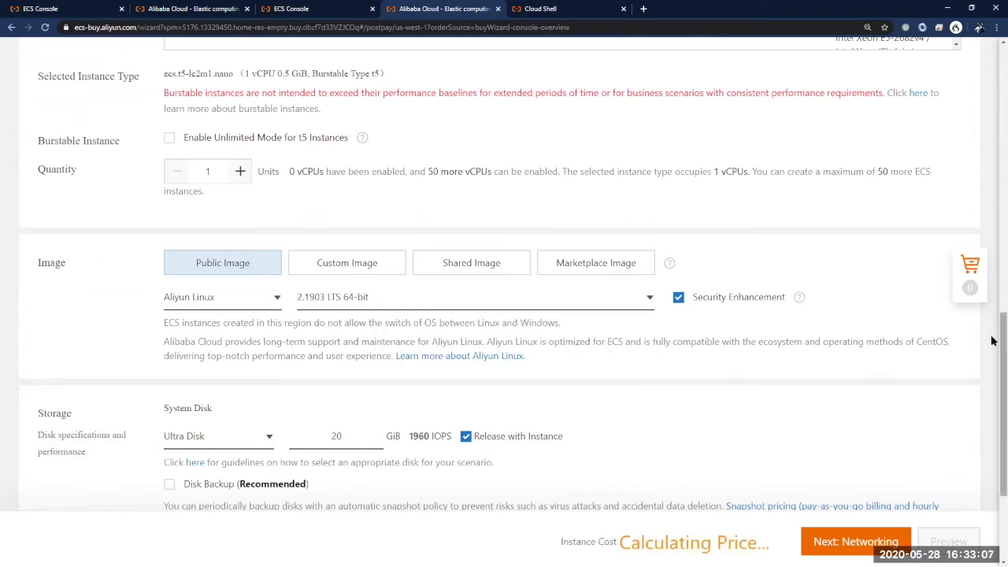
scroll(992, 362, "down", 3)
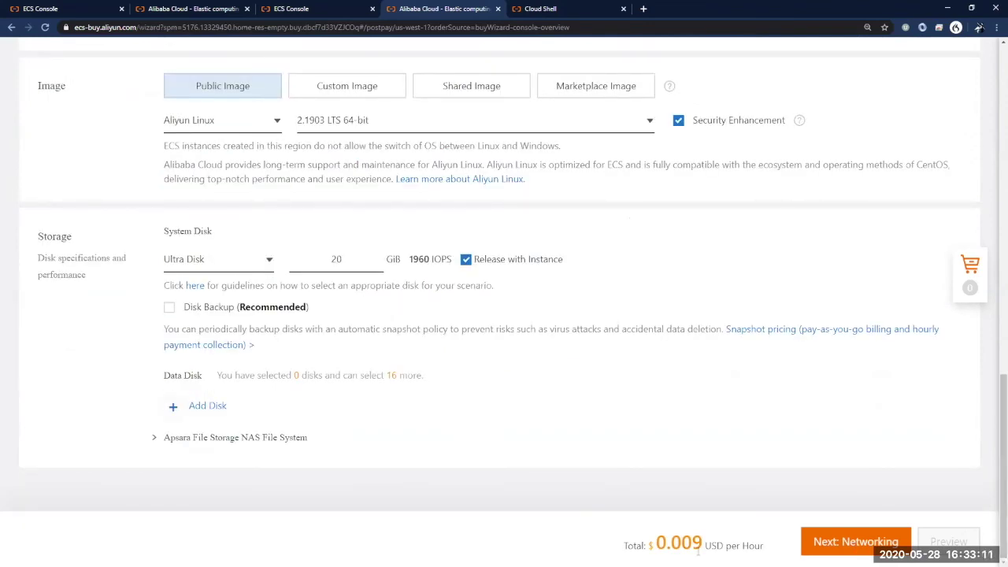
Step: Advance the wizard to Networking, showing the default security group and VSwitch
left_click(855, 542)
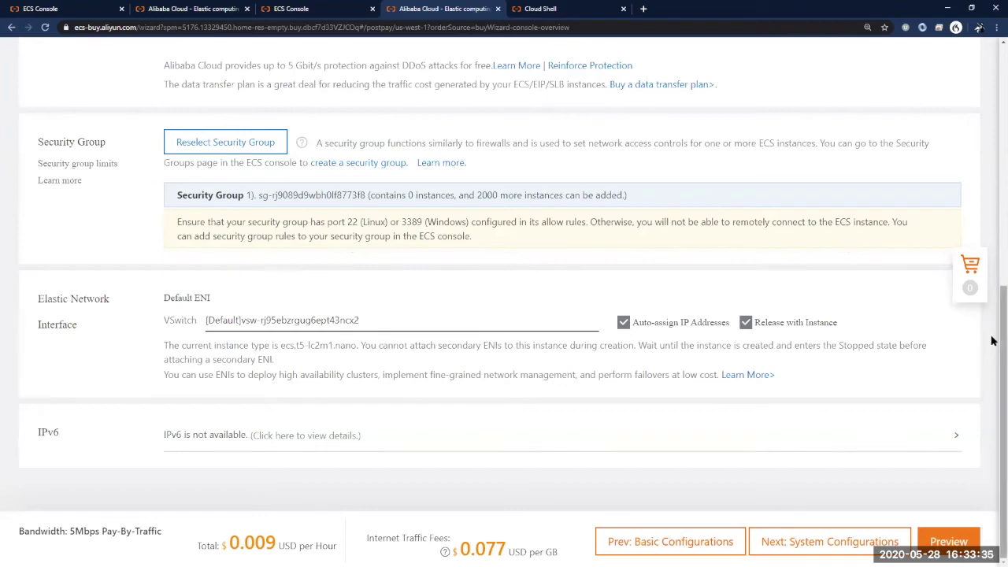
Step: On System Configurations, set the hostname to ken-test, then advance to Grouping
left_click(836, 548)
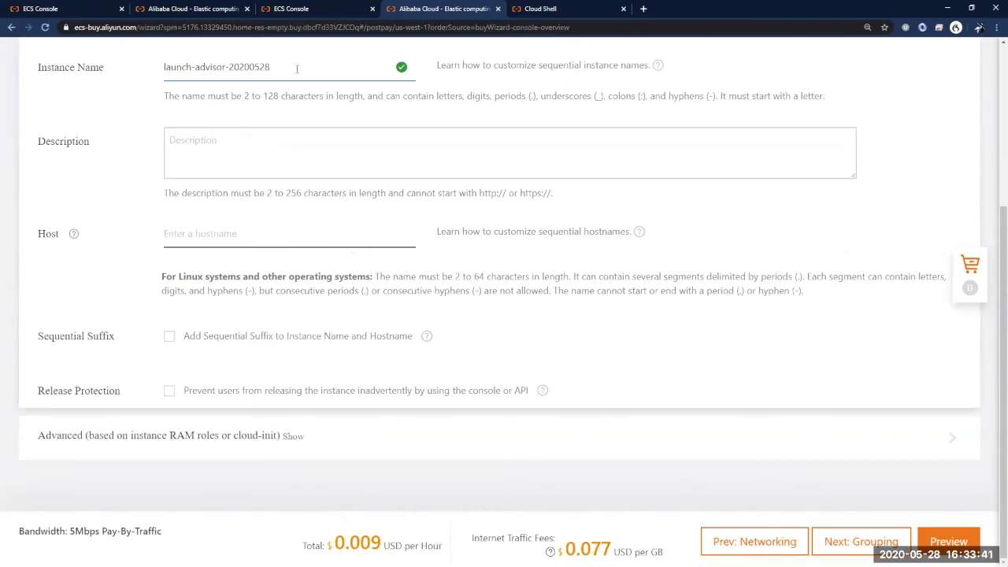
left_click(244, 232)
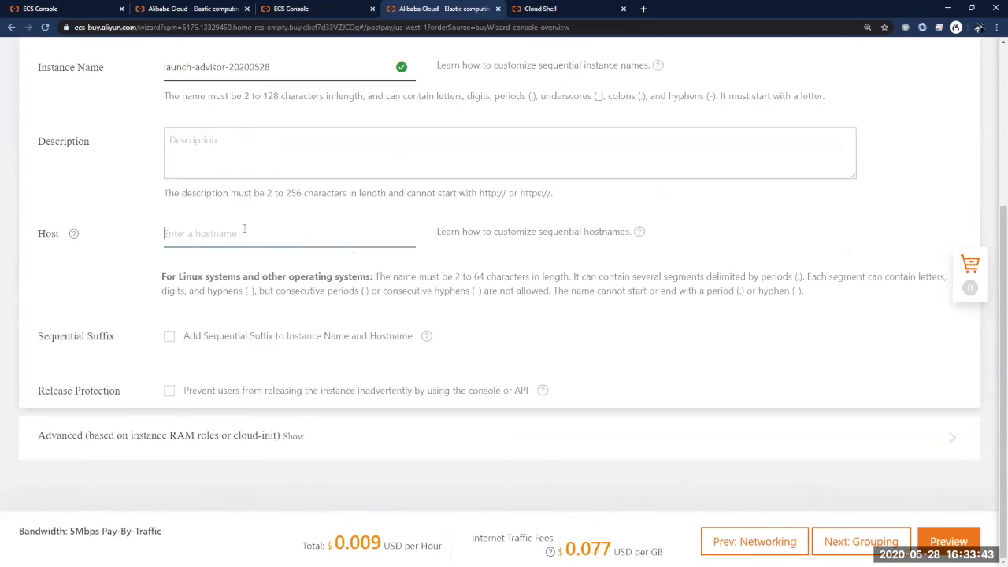
type("ken-test")
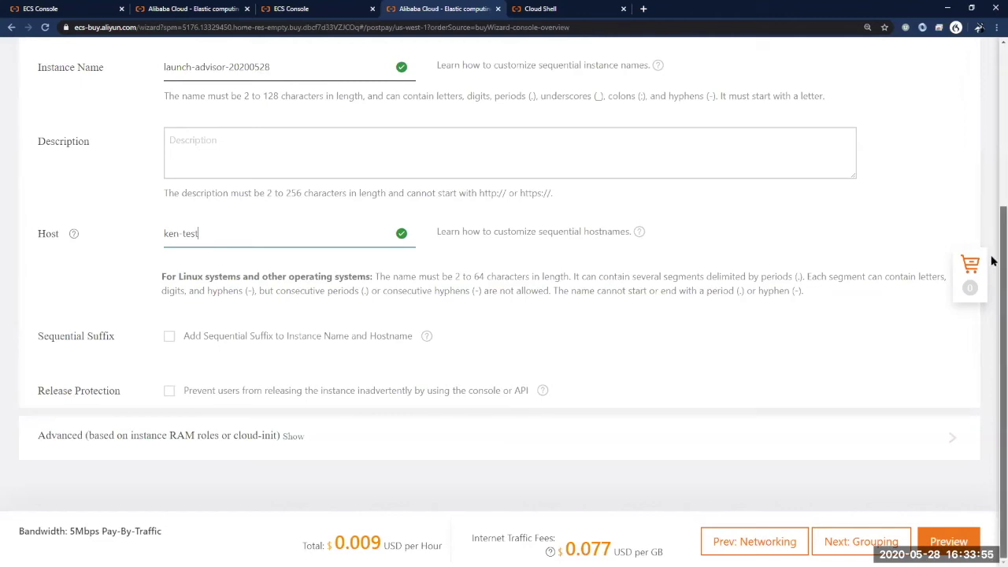
left_click(863, 543)
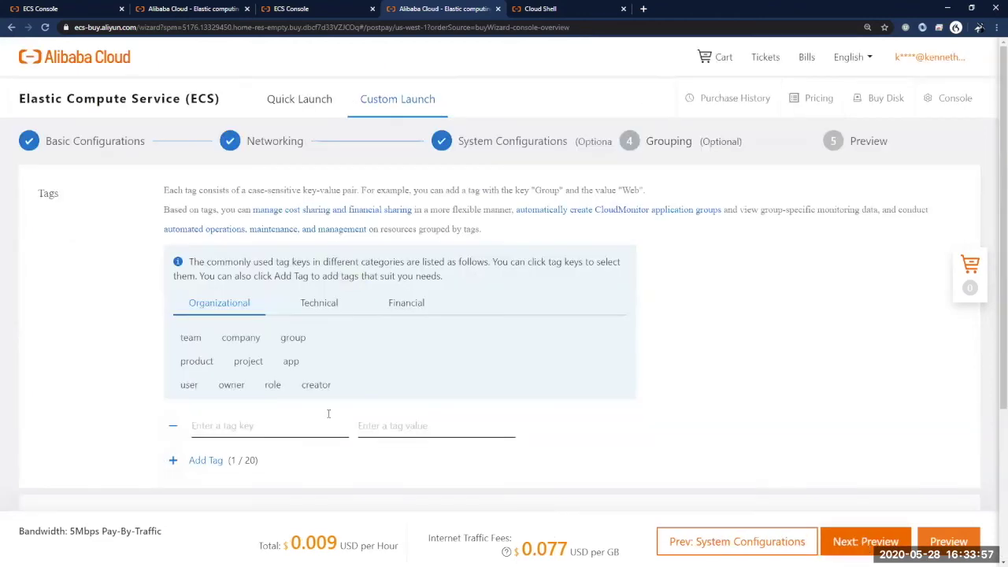
Step: Add a tag with key user and value ken, then advance to Preview
left_click(189, 386)
left_click(402, 425)
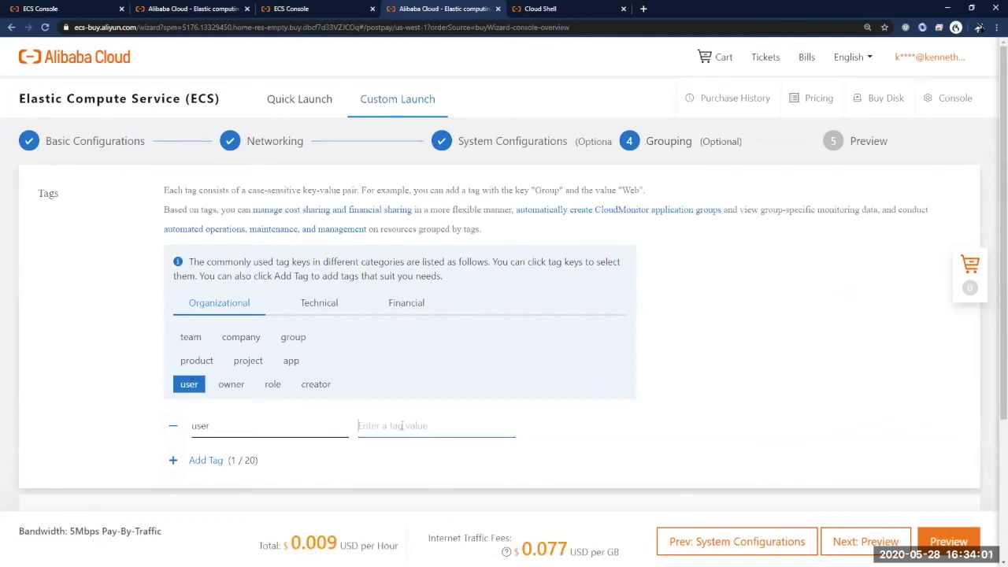
type("ken")
left_click(860, 544)
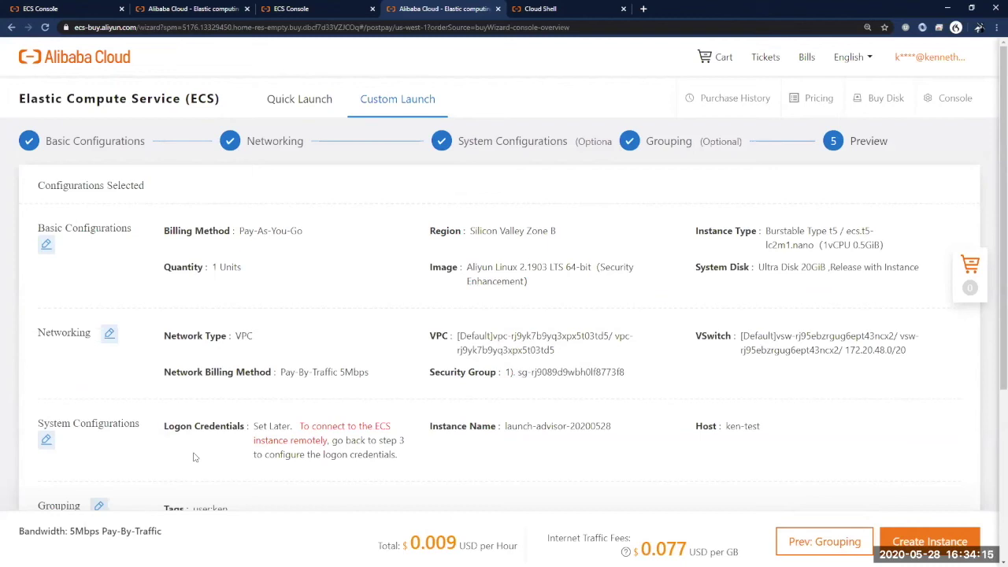
Step: Switch logon credentials to Password, enter and confirm a root password, and return to Preview
left_click(47, 441)
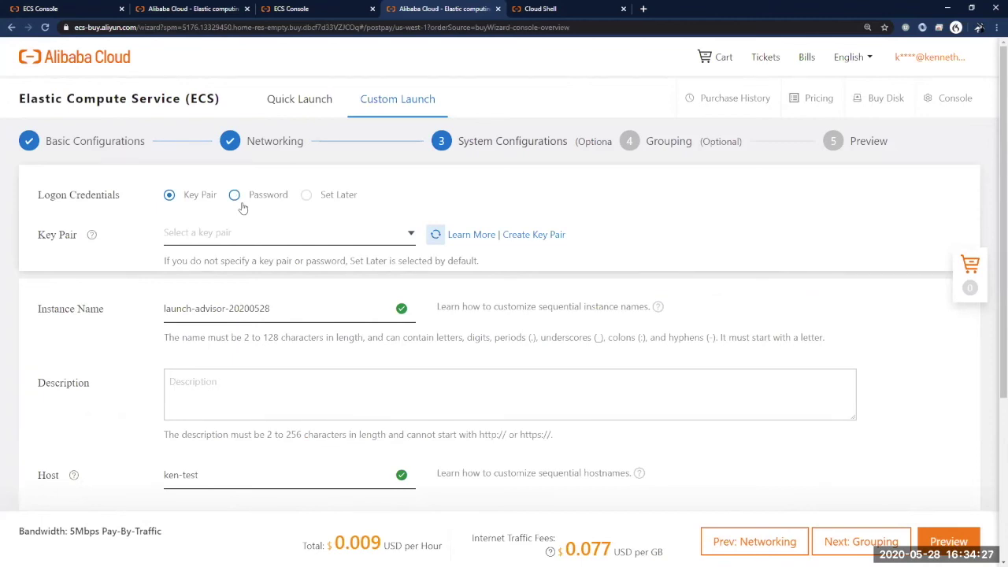
left_click(234, 196)
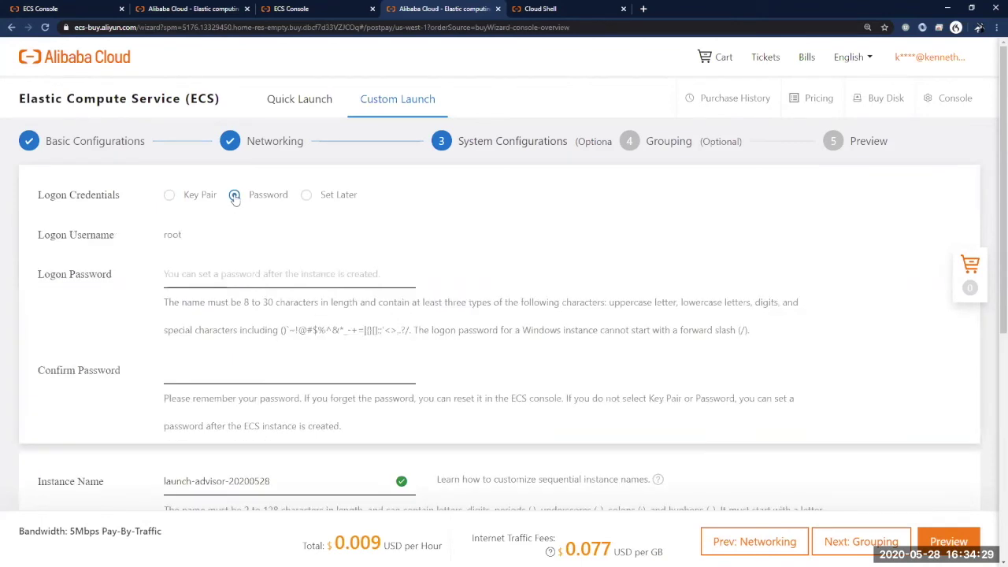
left_click(200, 277)
type("********")
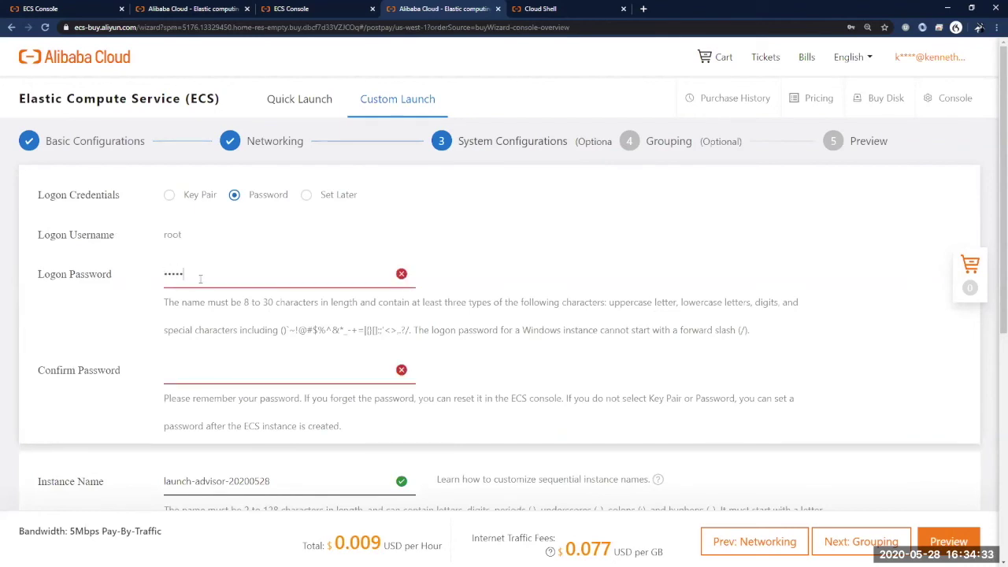
type("*")
left_click(181, 370)
type("*********")
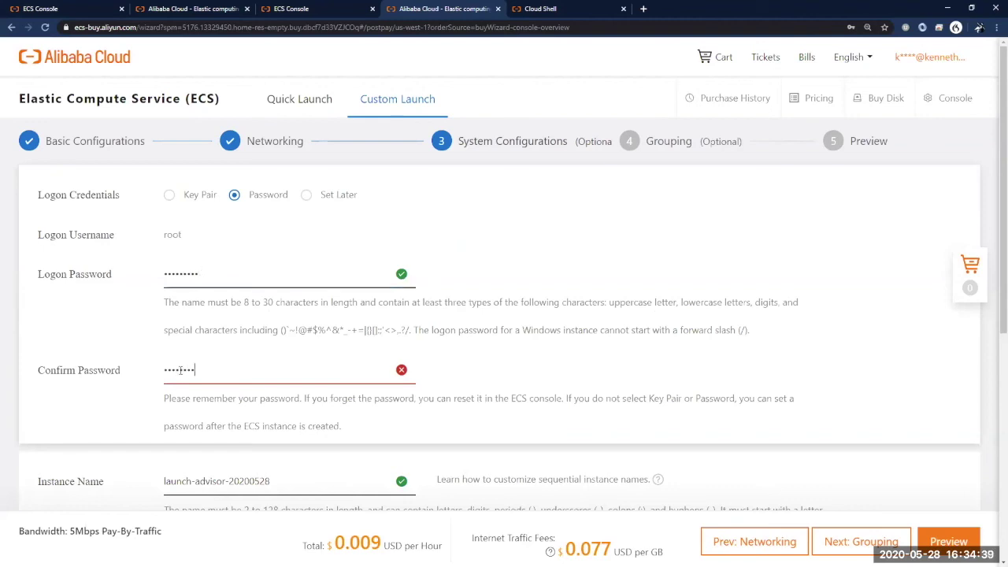
type("*")
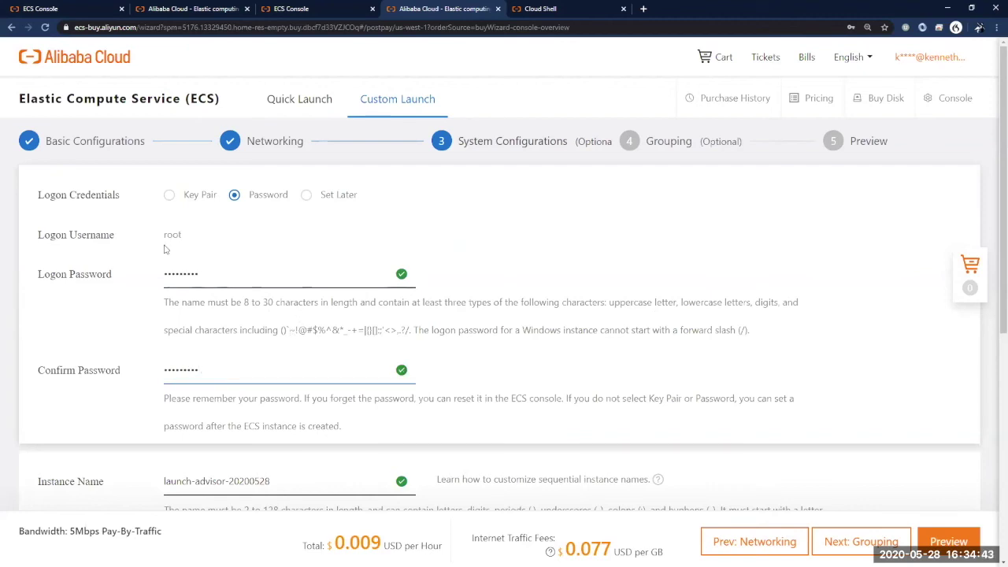
left_click(860, 542)
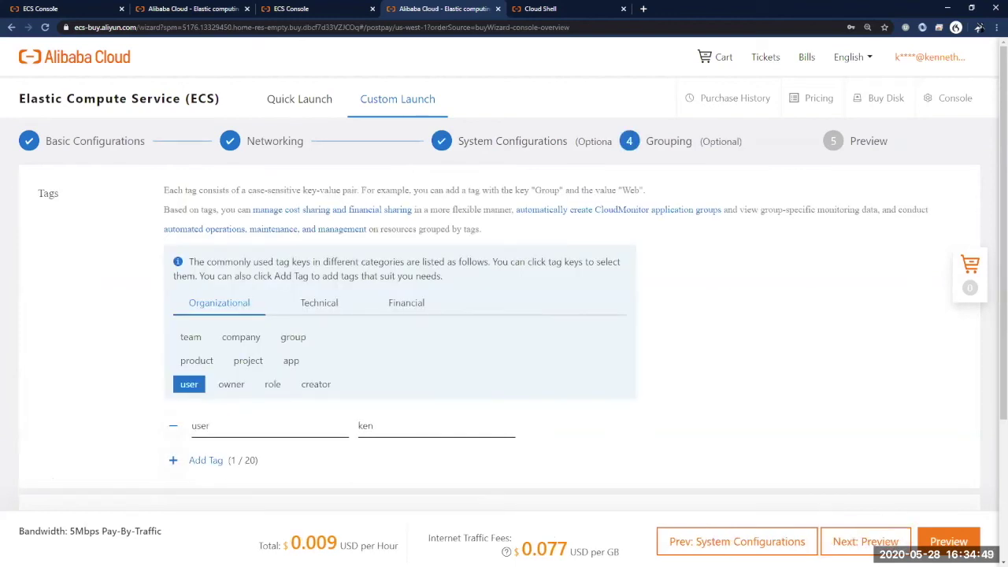
left_click(866, 542)
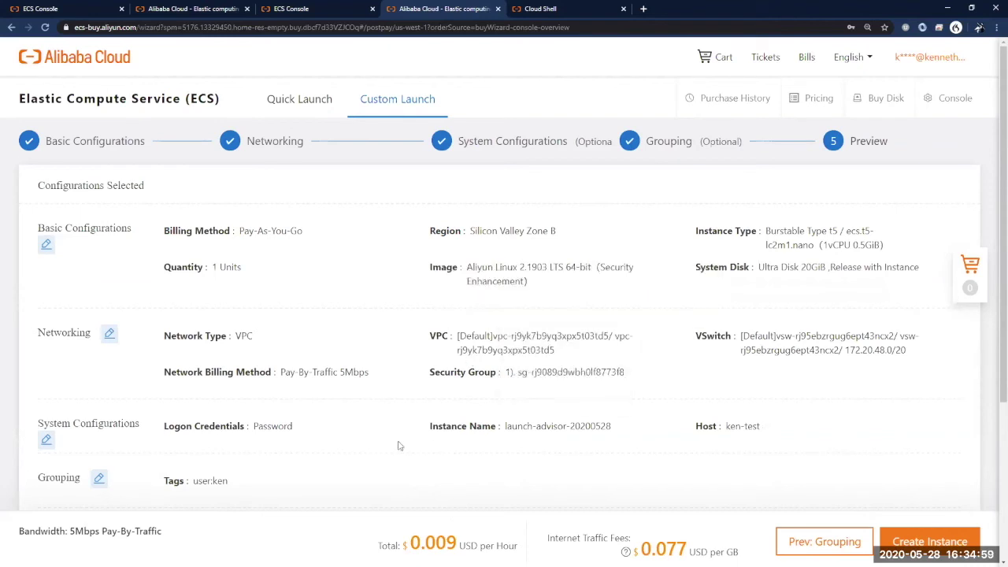
Step: Accept the ECS and Product Terms of Service and submit Create Instance
left_click(915, 543)
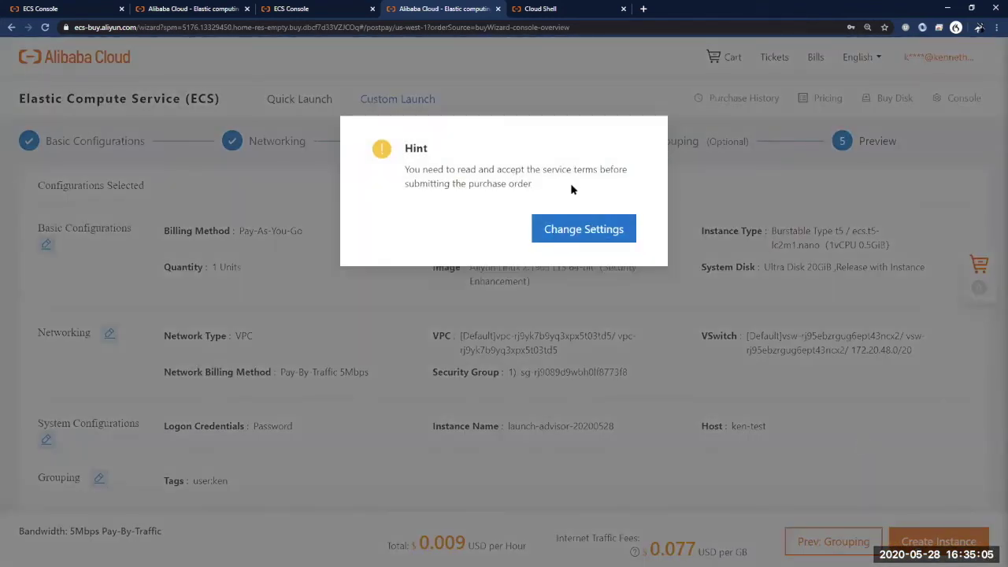
left_click(565, 229)
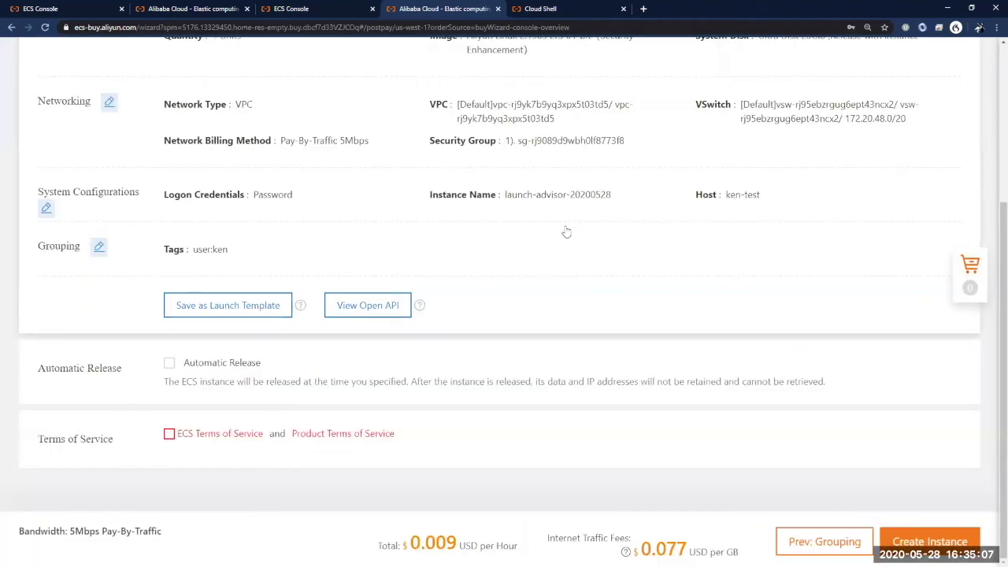
left_click(169, 436)
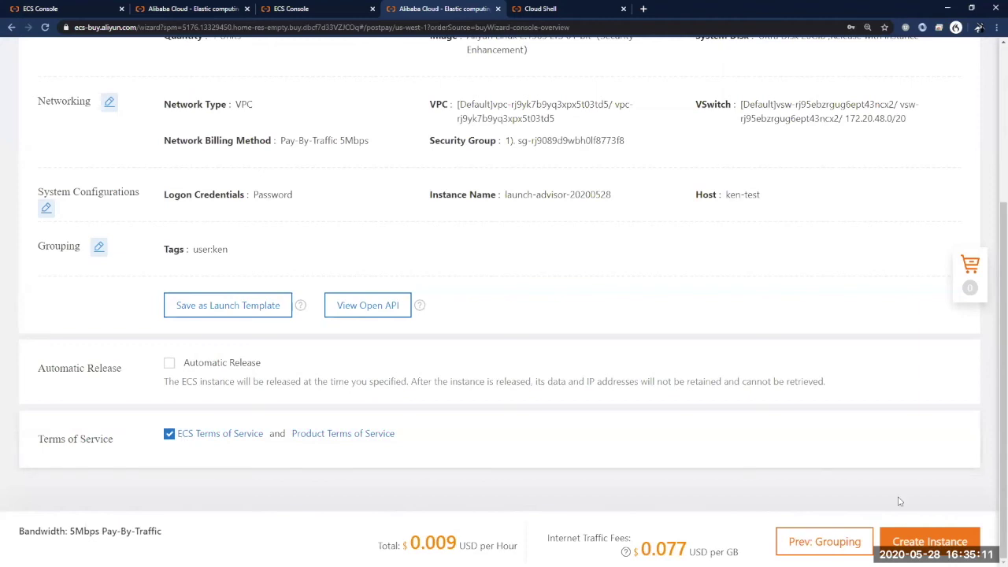
left_click(921, 545)
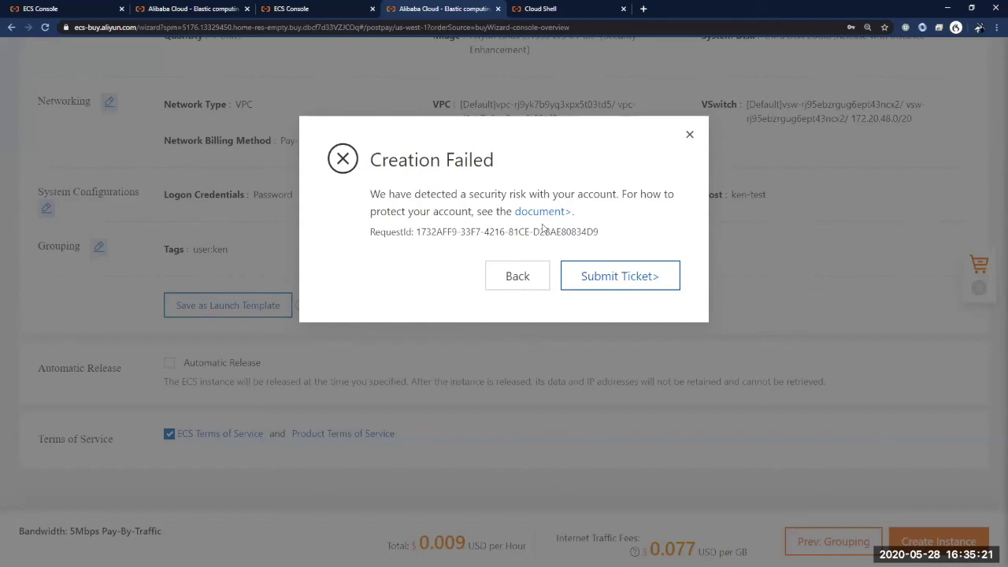
Step: Dismiss the security-risk Creation Failed message, retry creation, and close the failure notice
left_click(595, 277)
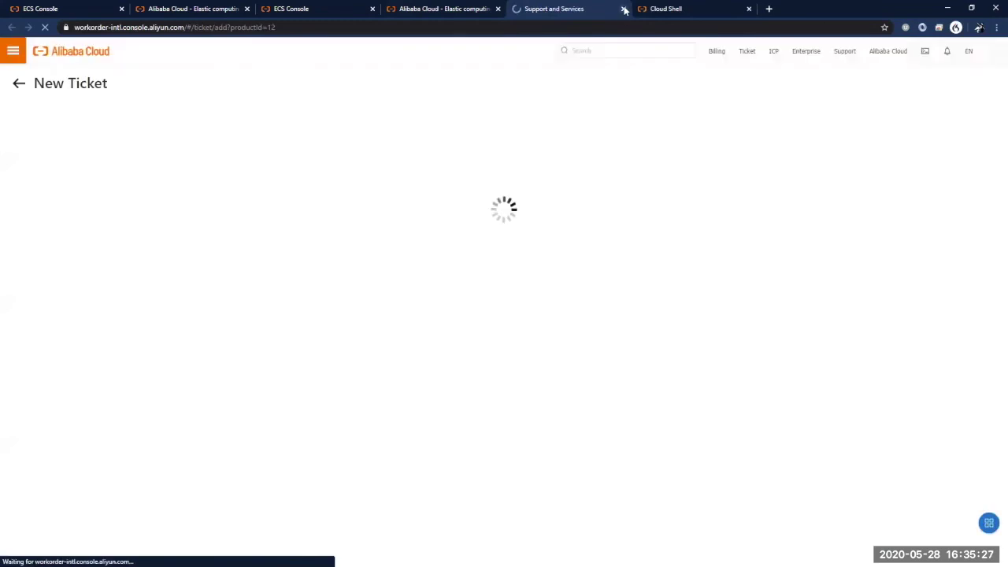
left_click(623, 9)
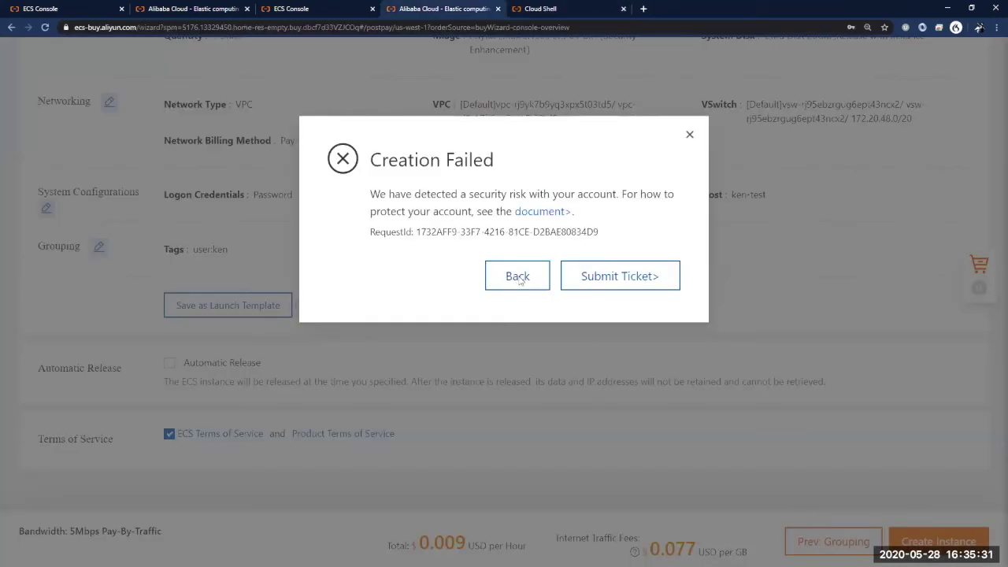
left_click(518, 278)
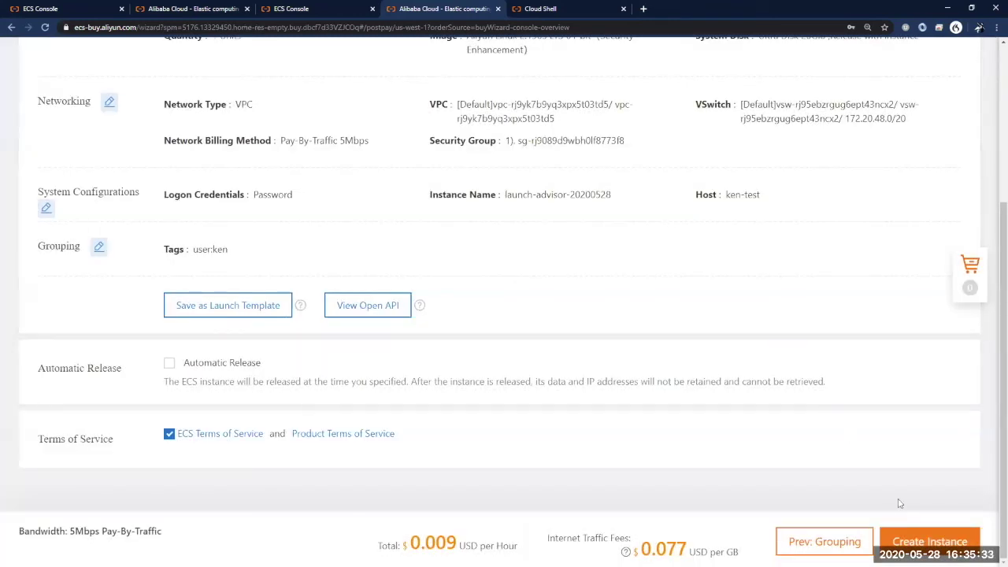
left_click(918, 541)
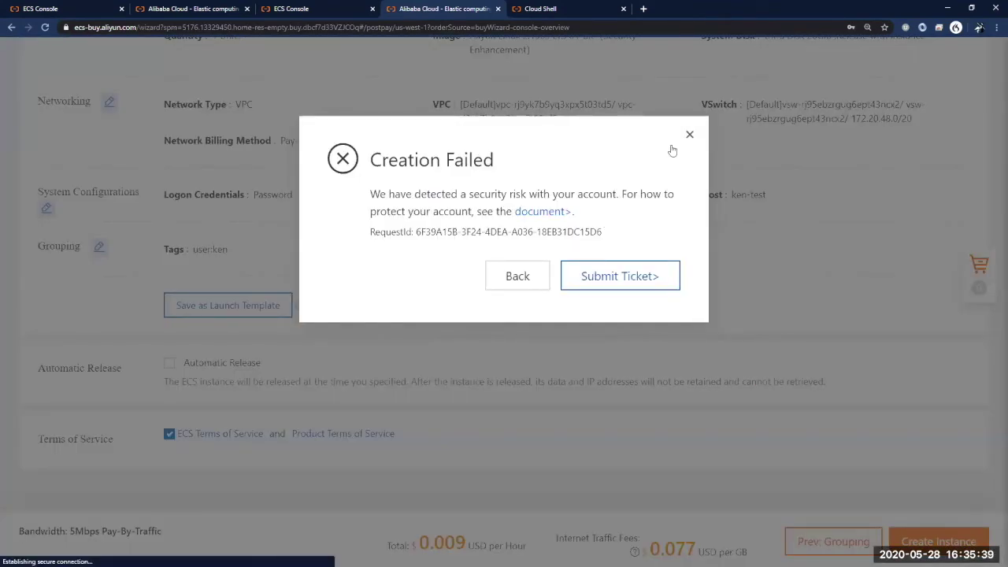
left_click(688, 135)
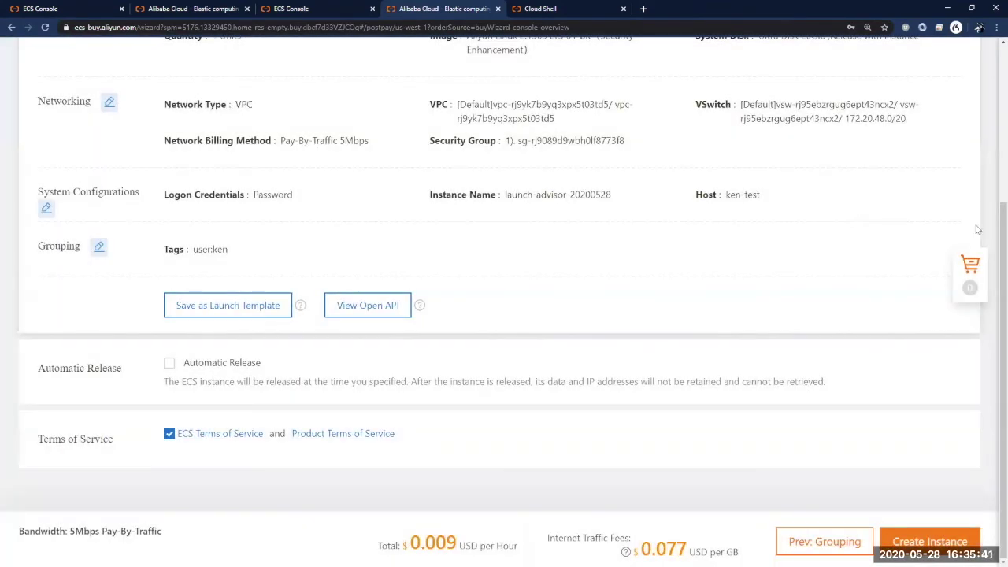
left_click_drag(995, 226, 978, 30)
mouse_move(927, 52)
Step: Close the instance order and check the ECS instance list, returning to Overview
left_click(497, 9)
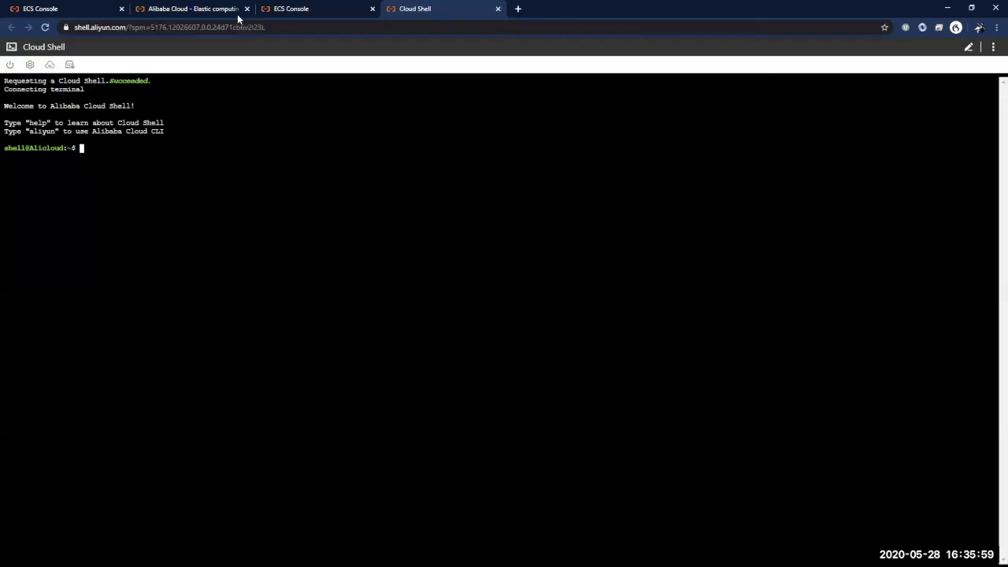
left_click(294, 10)
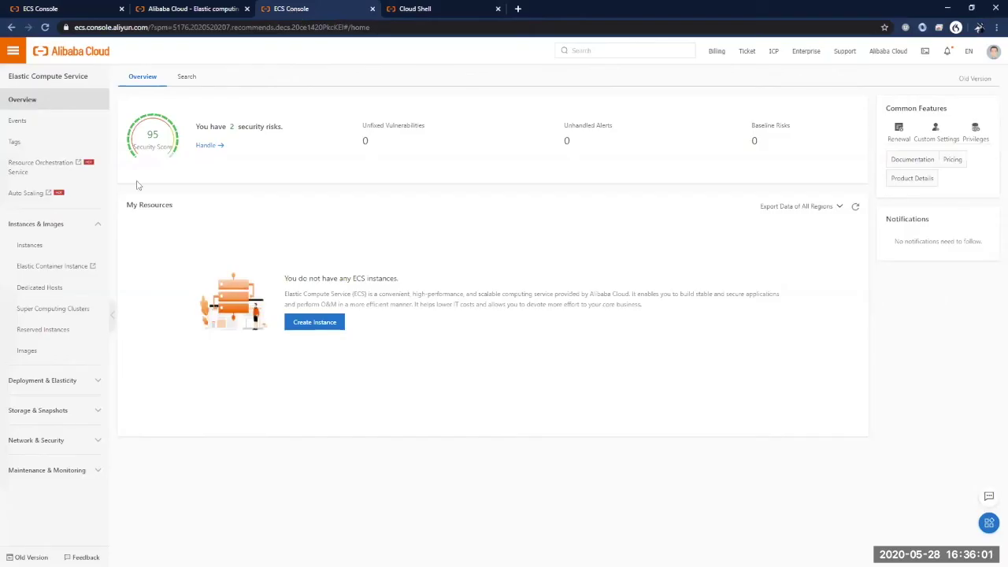
left_click(39, 246)
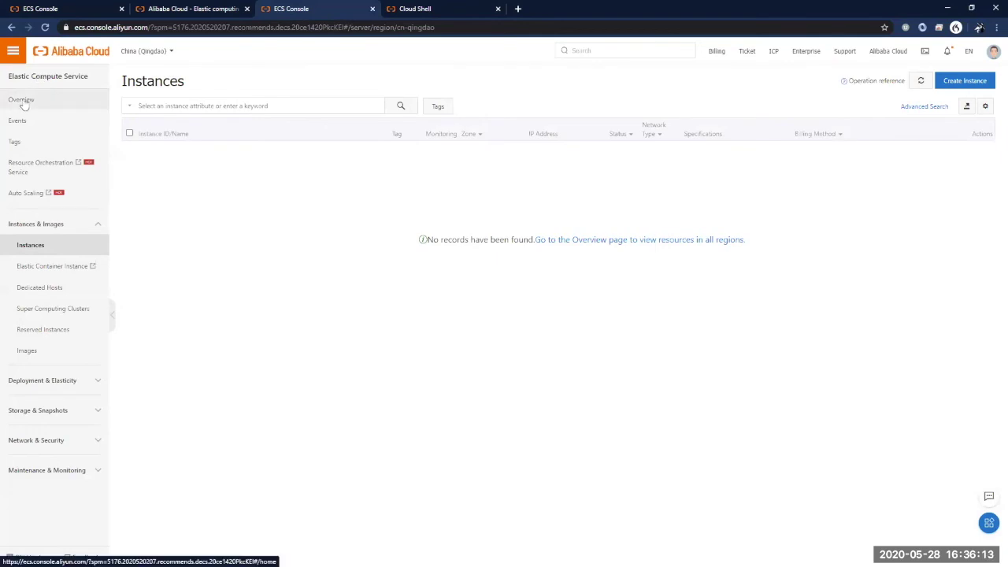
left_click(46, 102)
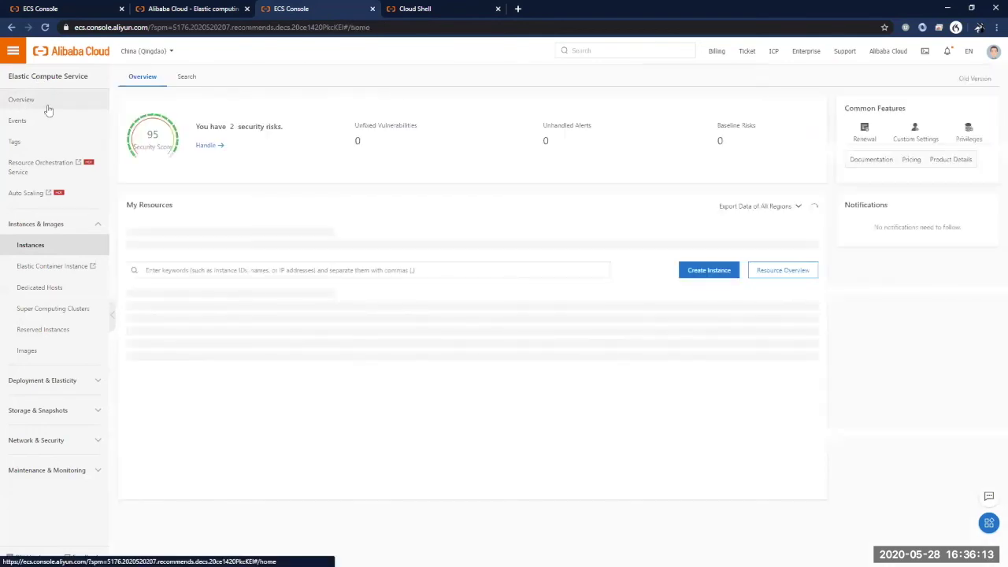
Step: Review the two reported security risks in Security Center, then close it
left_click(205, 148)
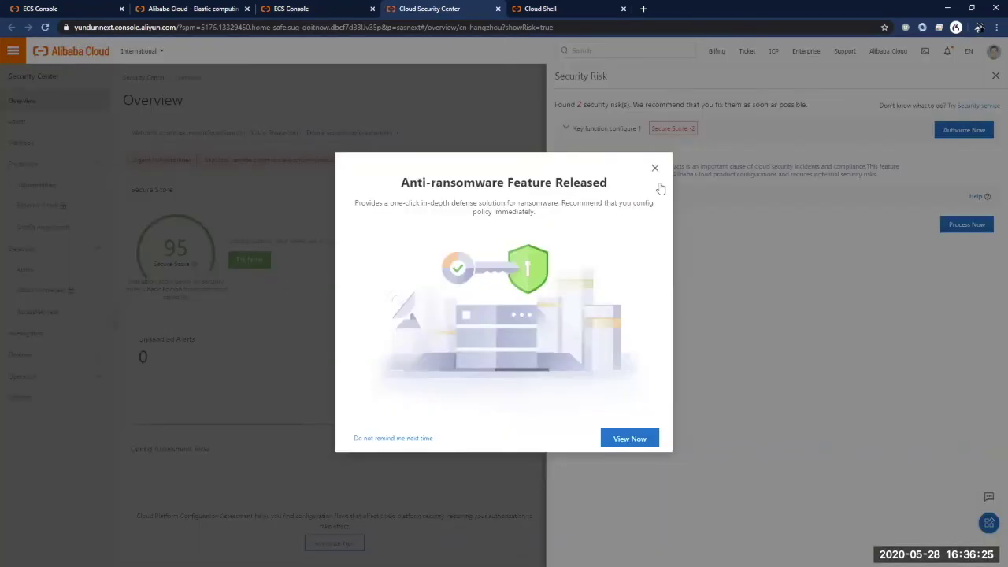
left_click(654, 170)
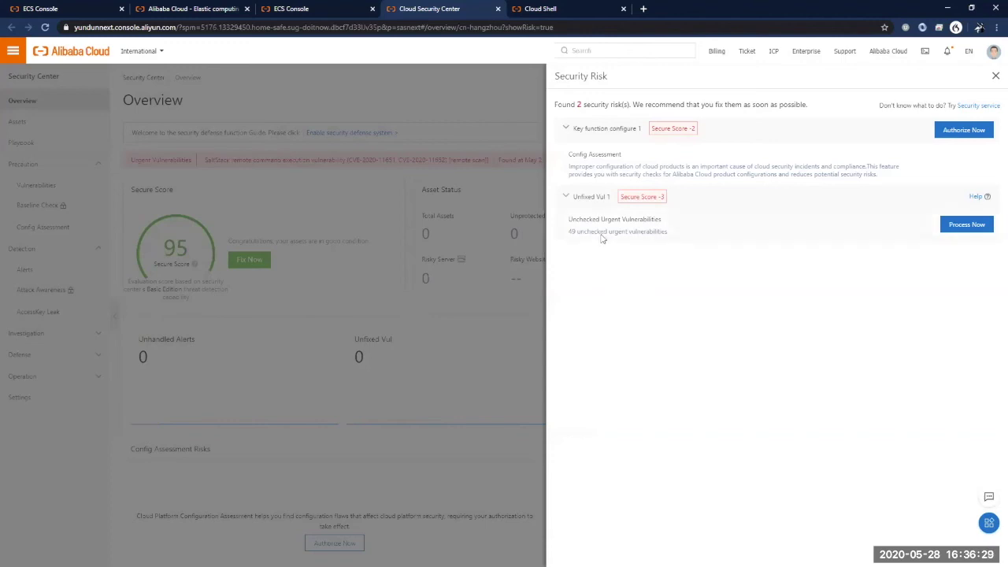
left_click(995, 76)
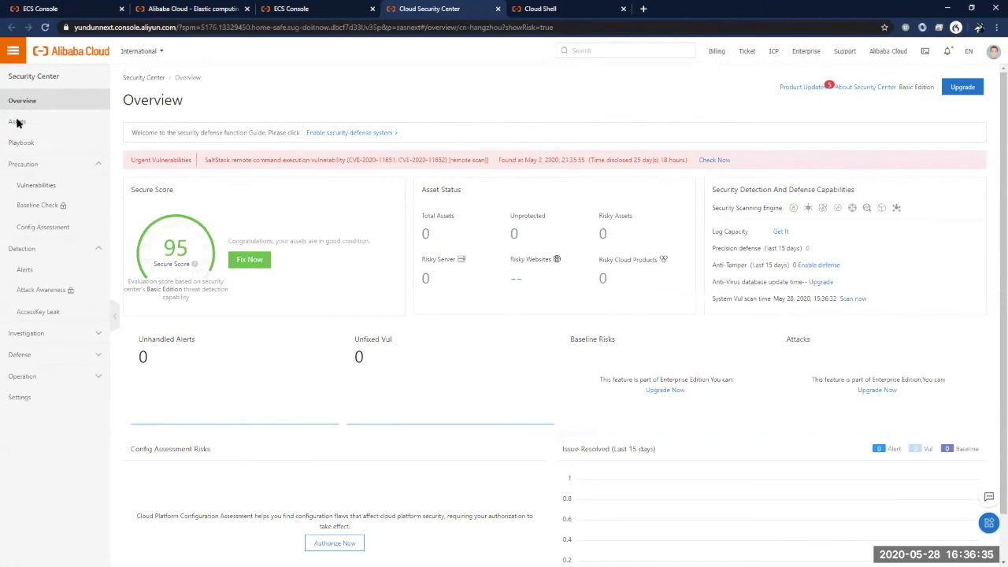
mouse_move(39, 59)
left_click(498, 8)
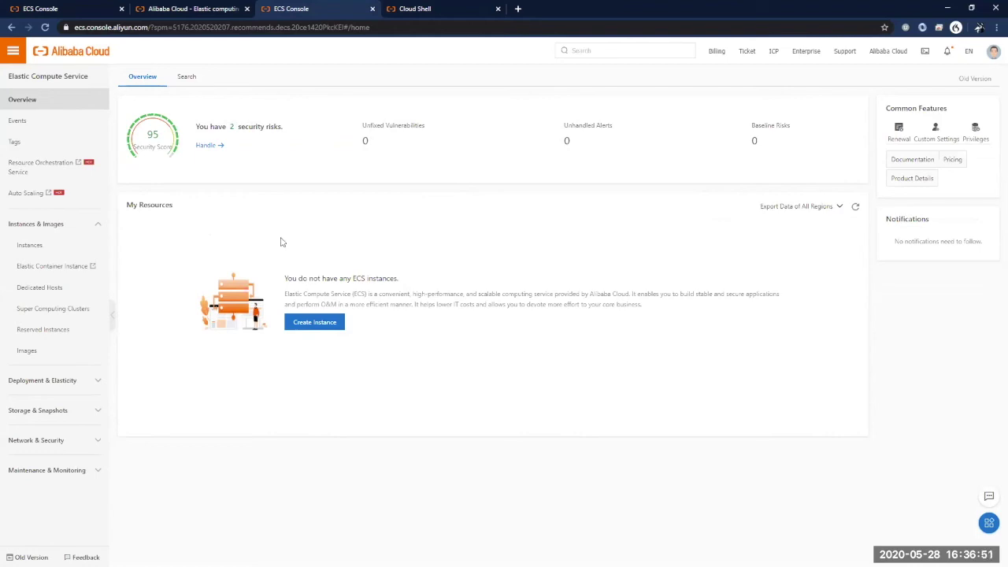
Step: Open Network & Security > Security Groups and switch the region to US (Silicon Valley)
left_click(27, 244)
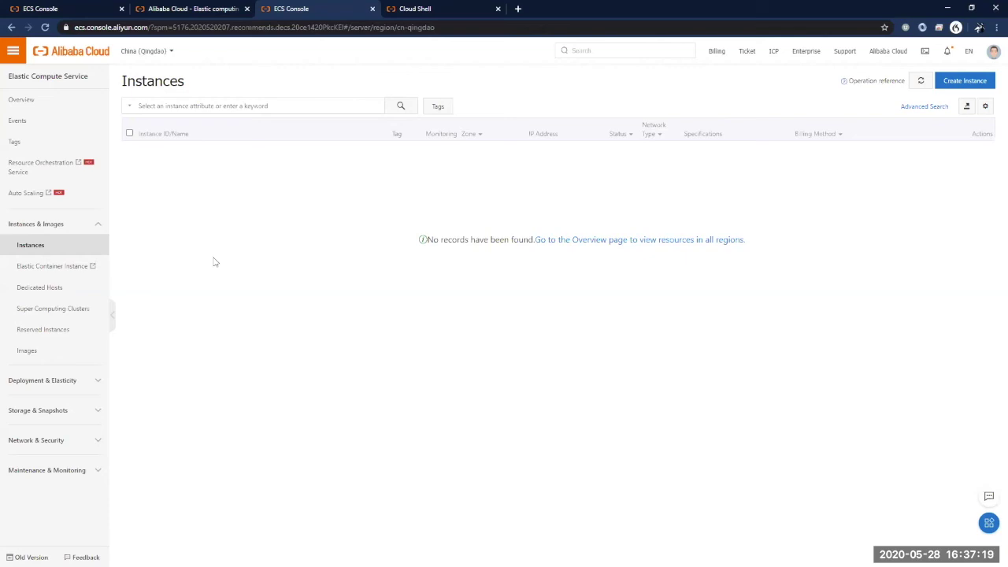
left_click(92, 440)
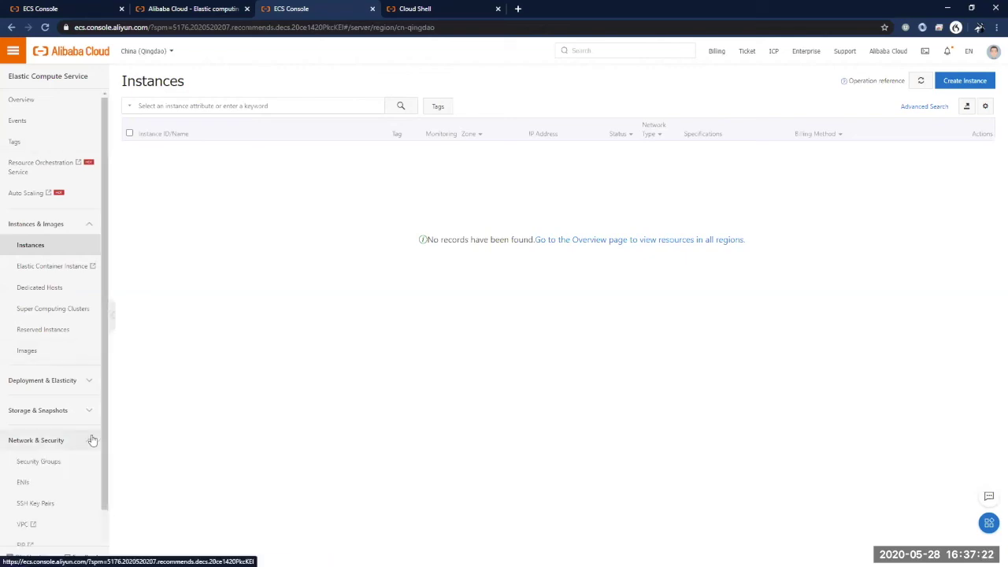
left_click(46, 463)
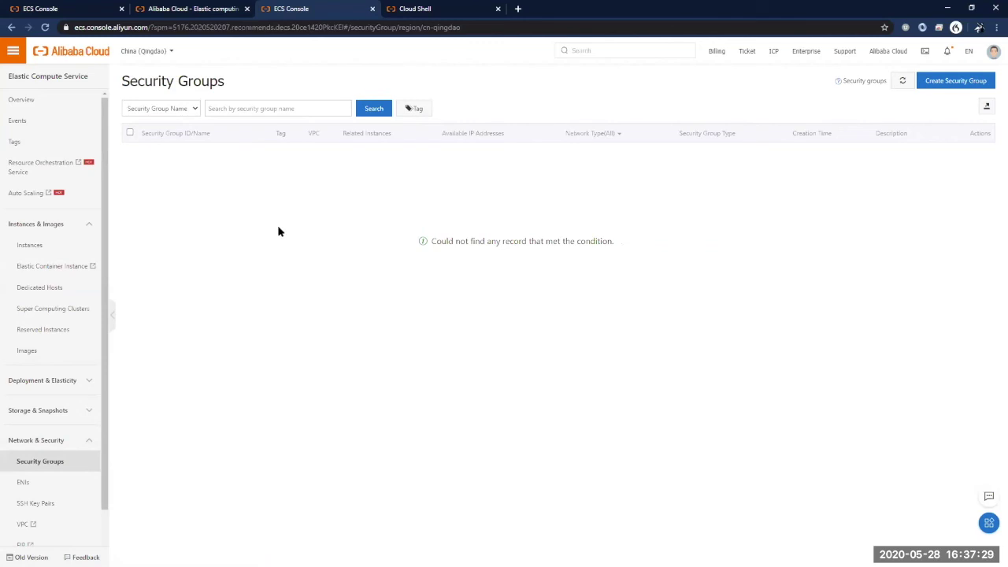
left_click(167, 55)
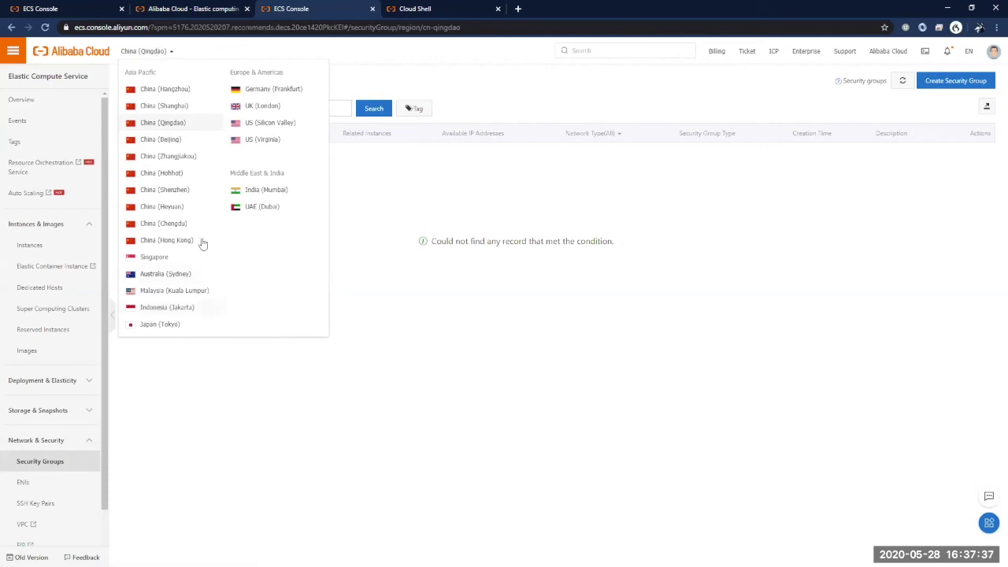
left_click(256, 126)
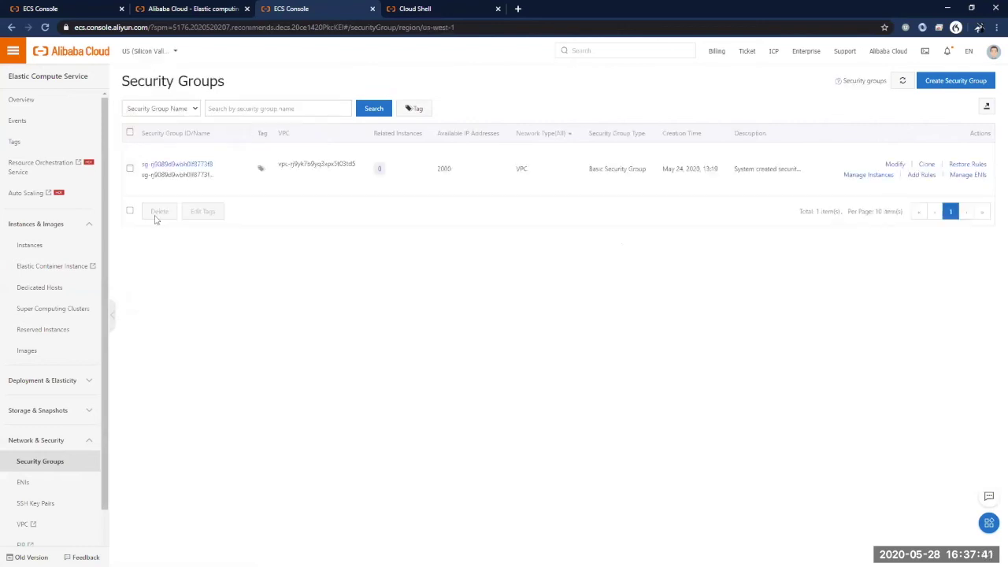
Step: Open the group's rules and compare four inbound rules (3389, 22, ICMP) with the empty outbound list
left_click(174, 164)
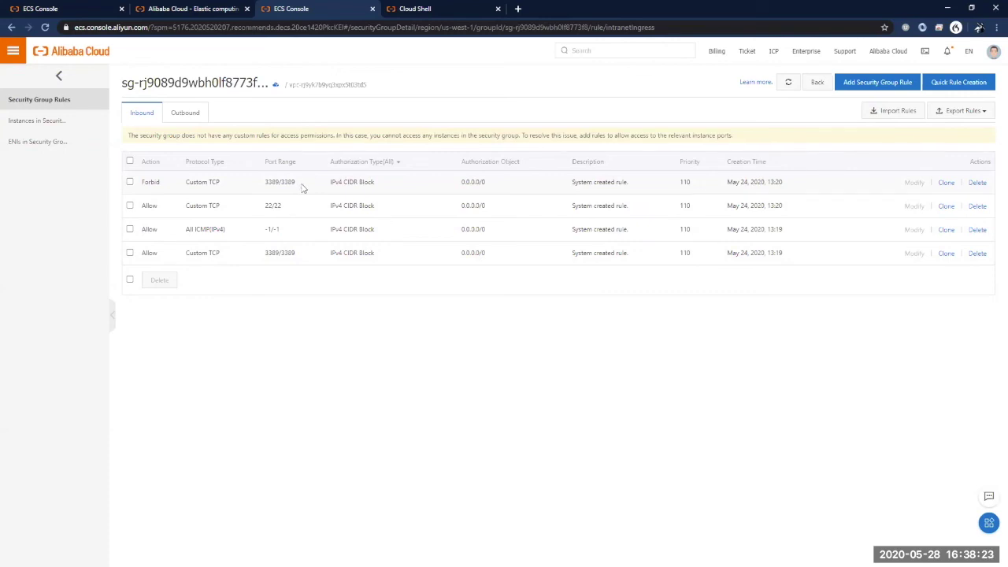
left_click(181, 113)
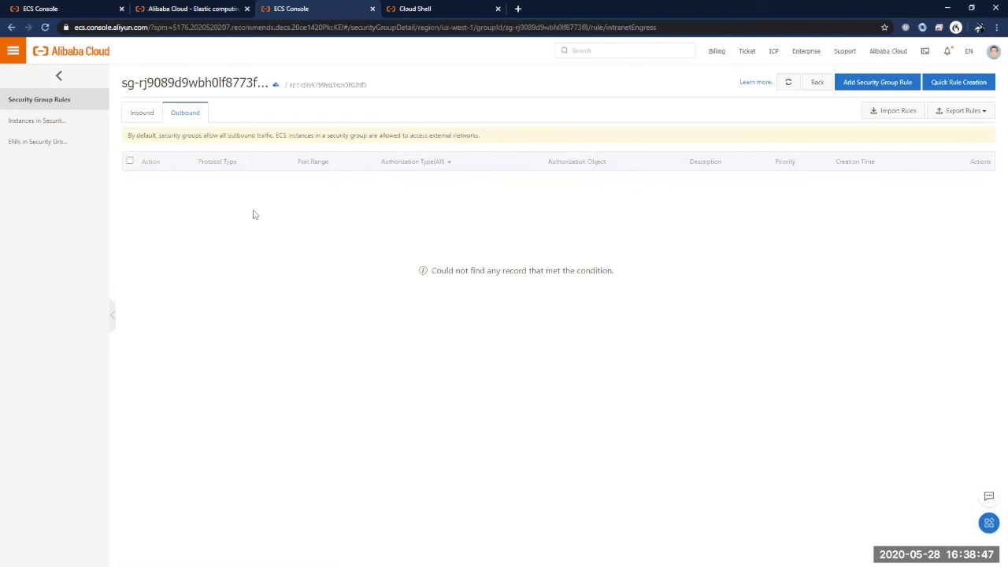
left_click(142, 112)
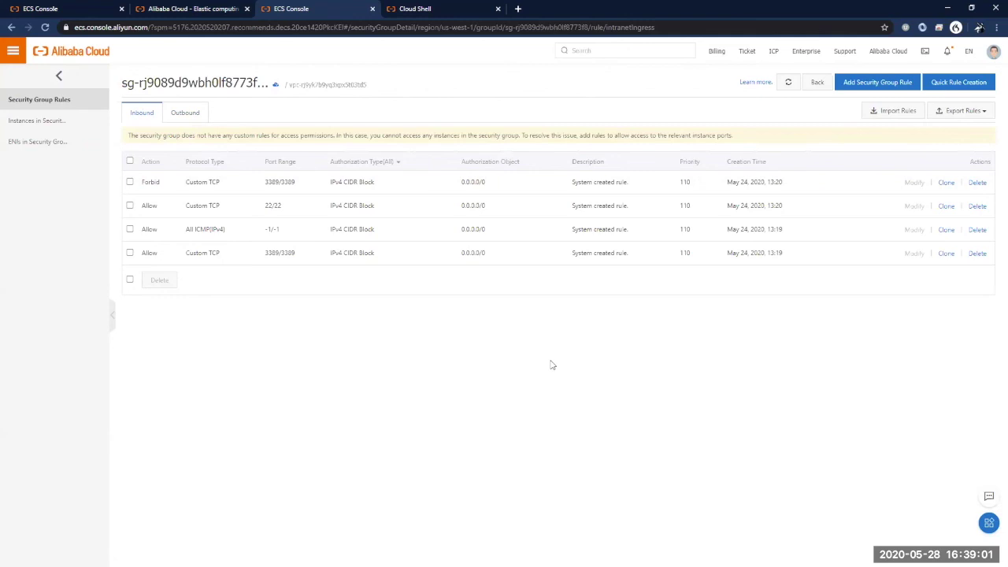
Step: Minimize the browser and bring the slideshow to slide 20, the Alibaba CLI vs AWS comparison
left_click(950, 10)
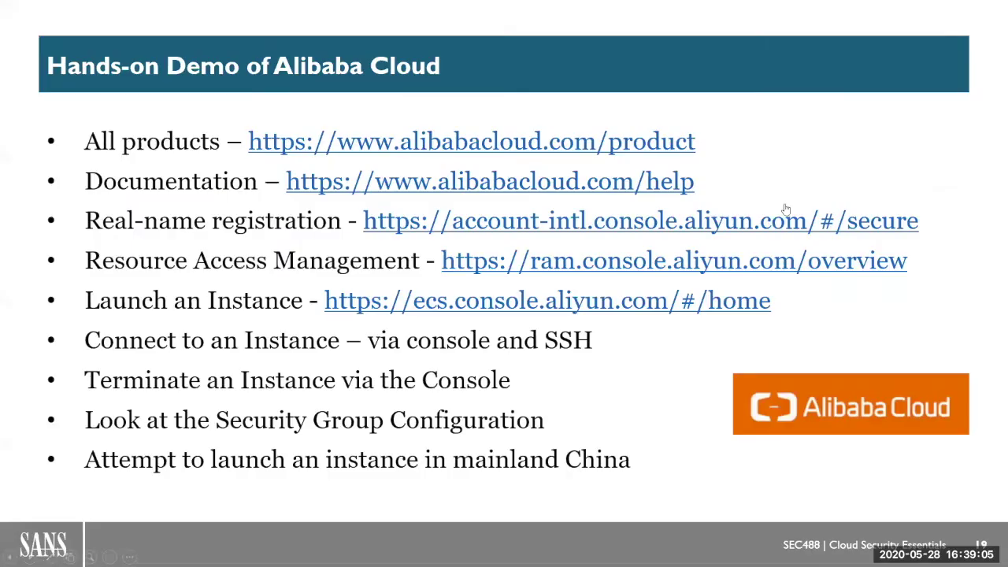
key("Right")
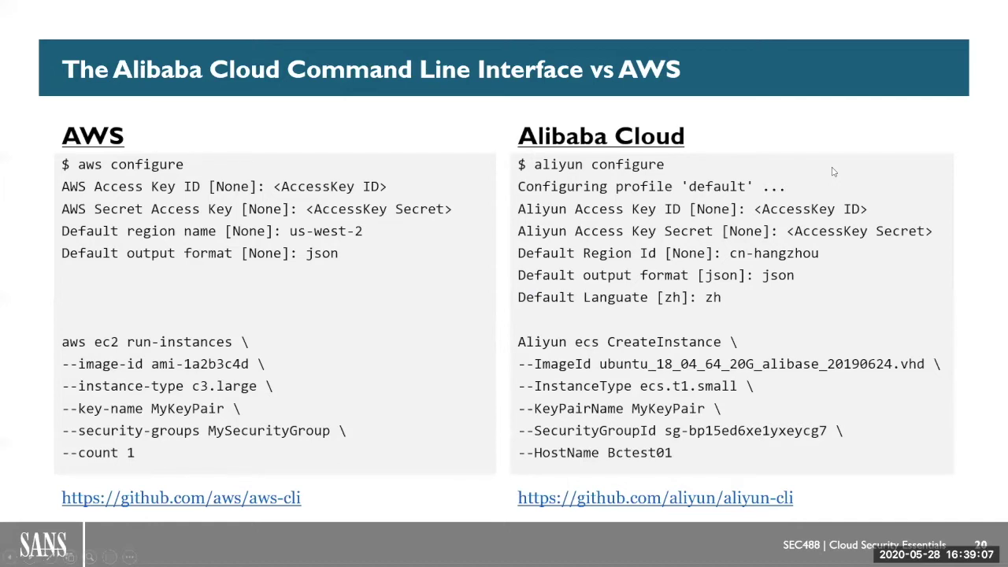
key("Right")
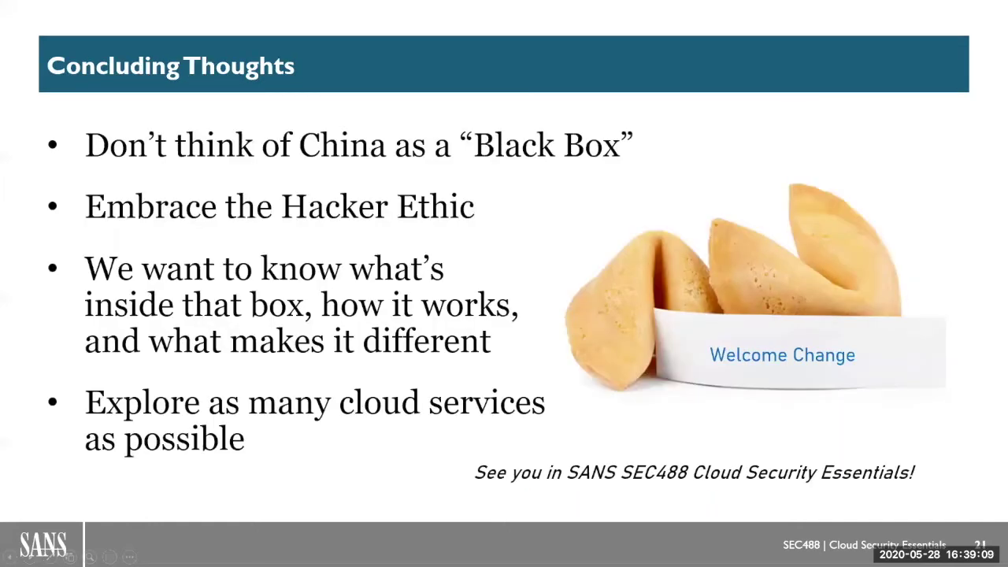
key("Left")
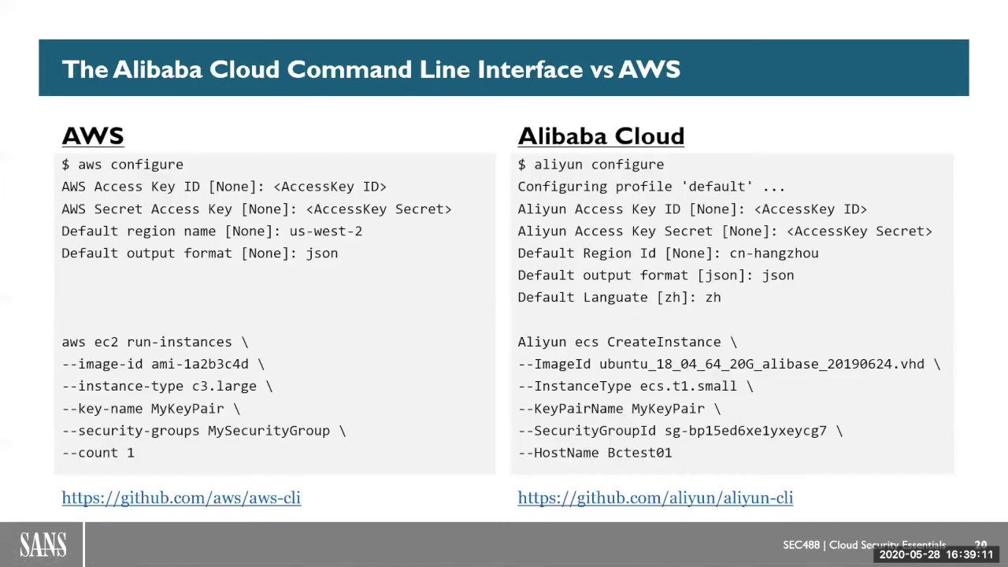